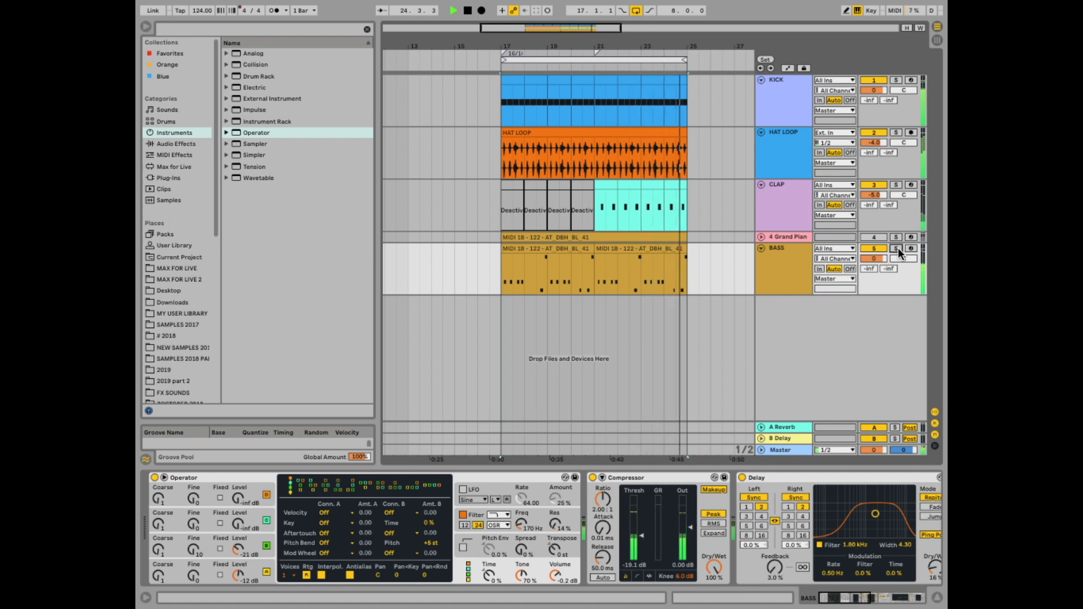
- Insert a new MIDI track below the BASS track
{"action": "key", "text": "space"}
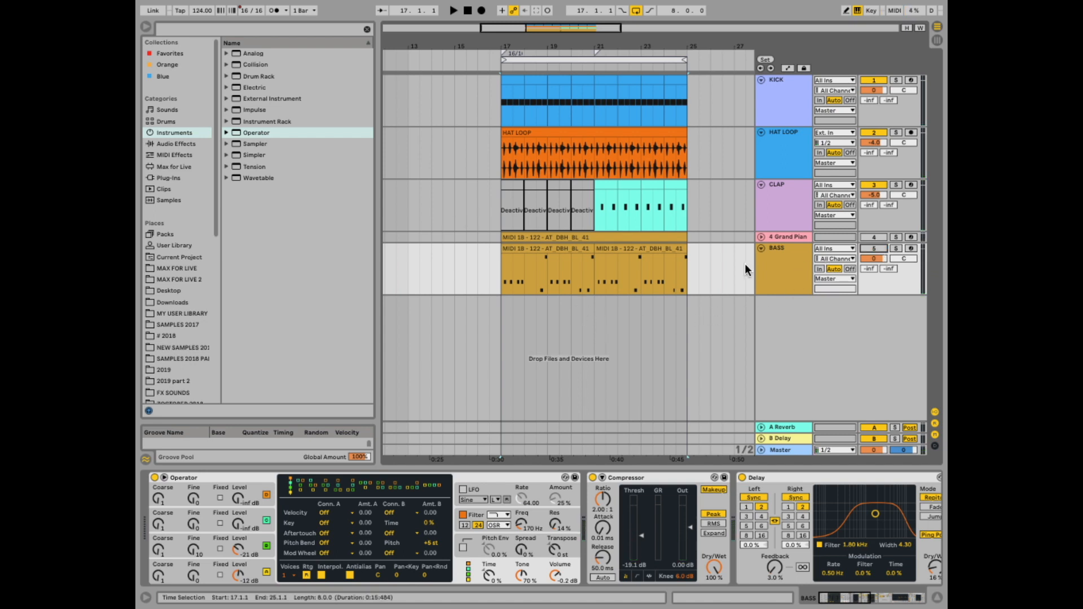
{"action": "left_click", "coordinate": [779, 262]}
{"action": "right_click", "coordinate": [779, 262]}
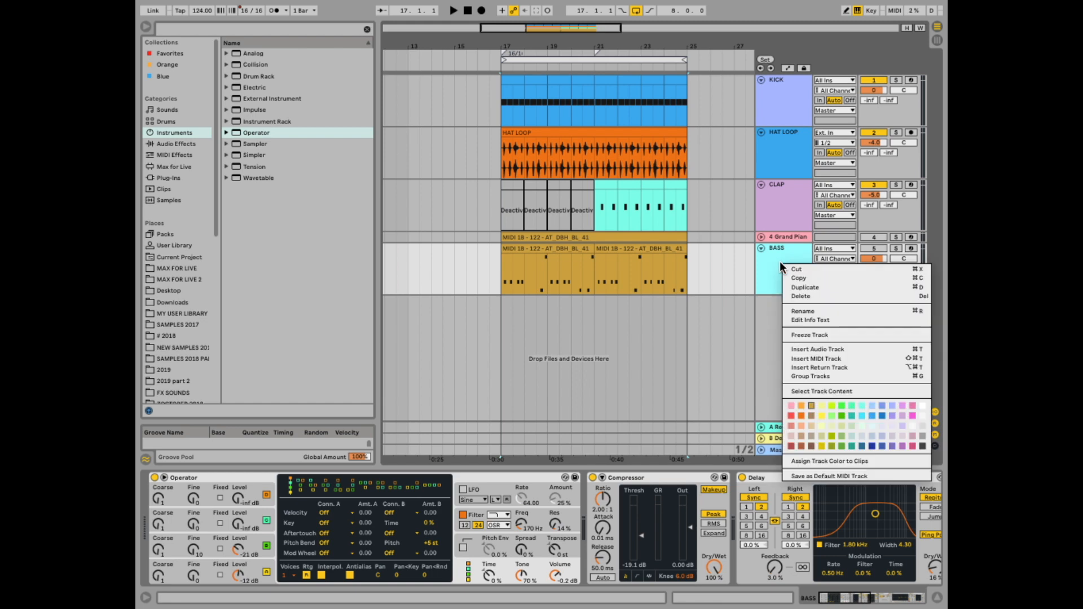
{"action": "left_click", "coordinate": [826, 358]}
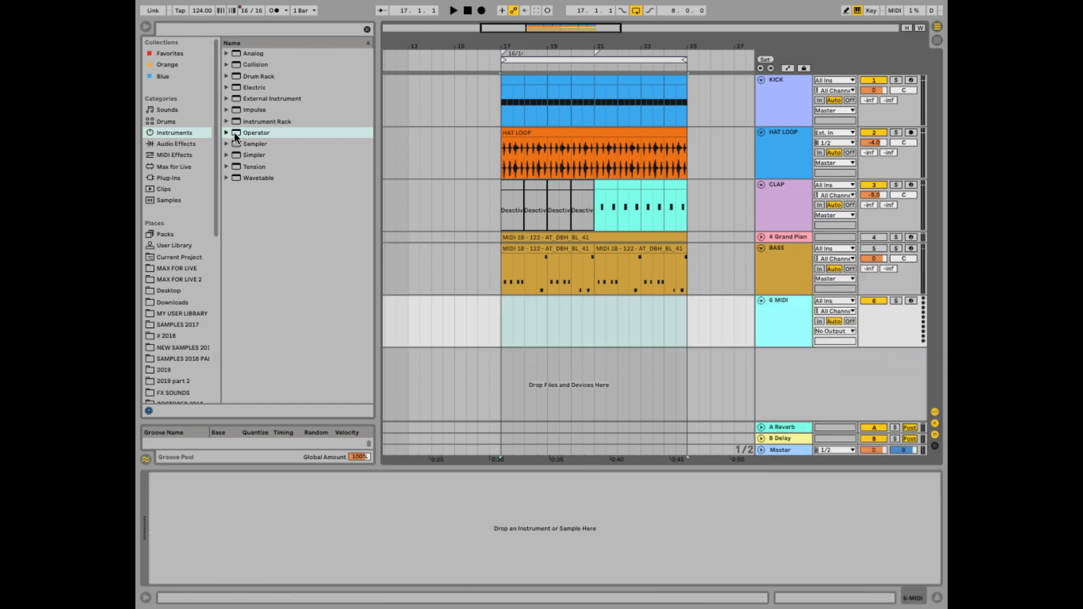
- Load the Operator instrument onto the new MIDI track
{"action": "left_click_drag", "start_coordinate": [234, 132], "coordinate": [346, 585]}
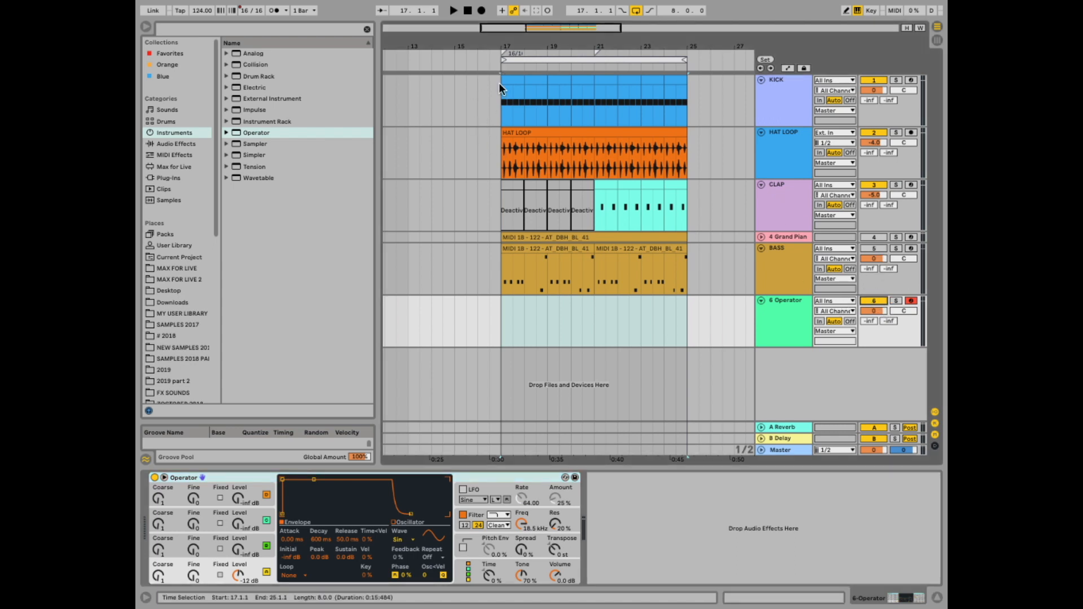
- Play the arrangement from bar 17 to listen to the mix
{"action": "left_click", "coordinate": [496, 66]}
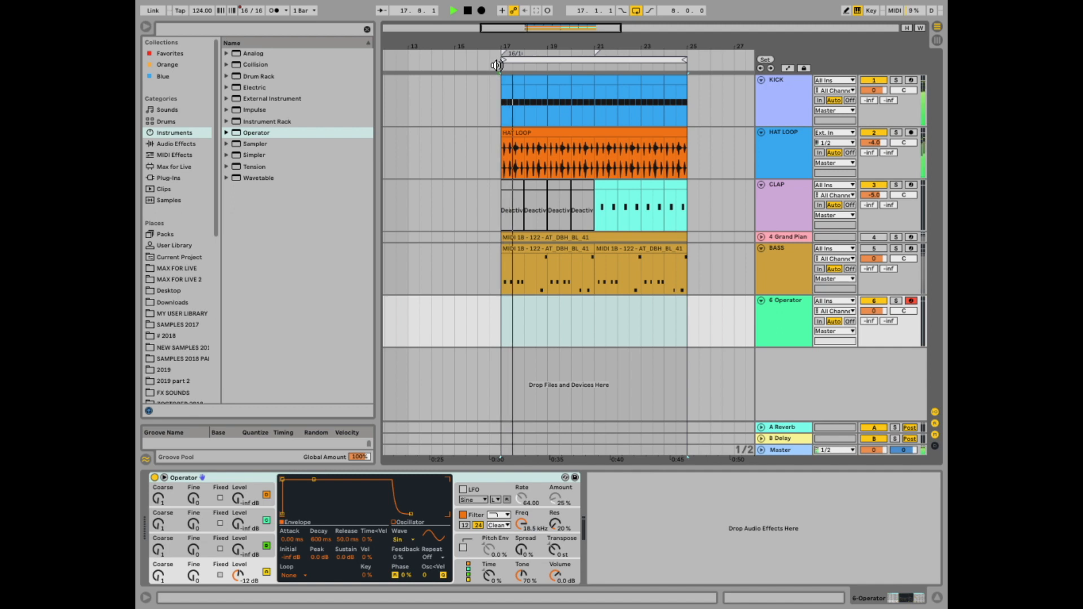
{"action": "left_click", "coordinate": [587, 66]}
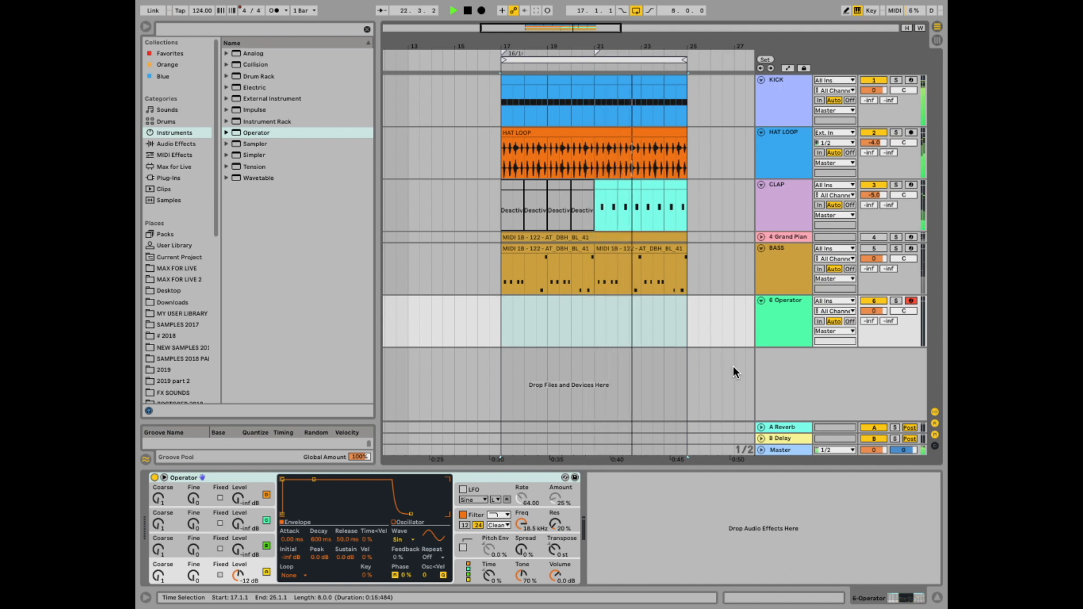
{"action": "key", "text": "space"}
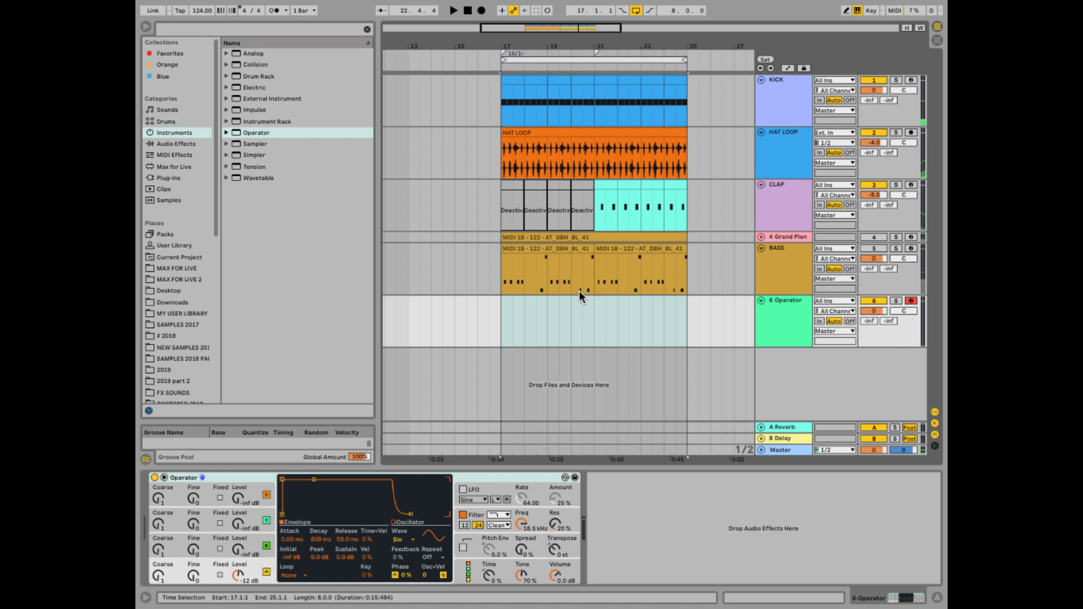
- Copy the two BASS MIDI clips onto the Operator track at the same bars
{"action": "left_click", "coordinate": [546, 251]}
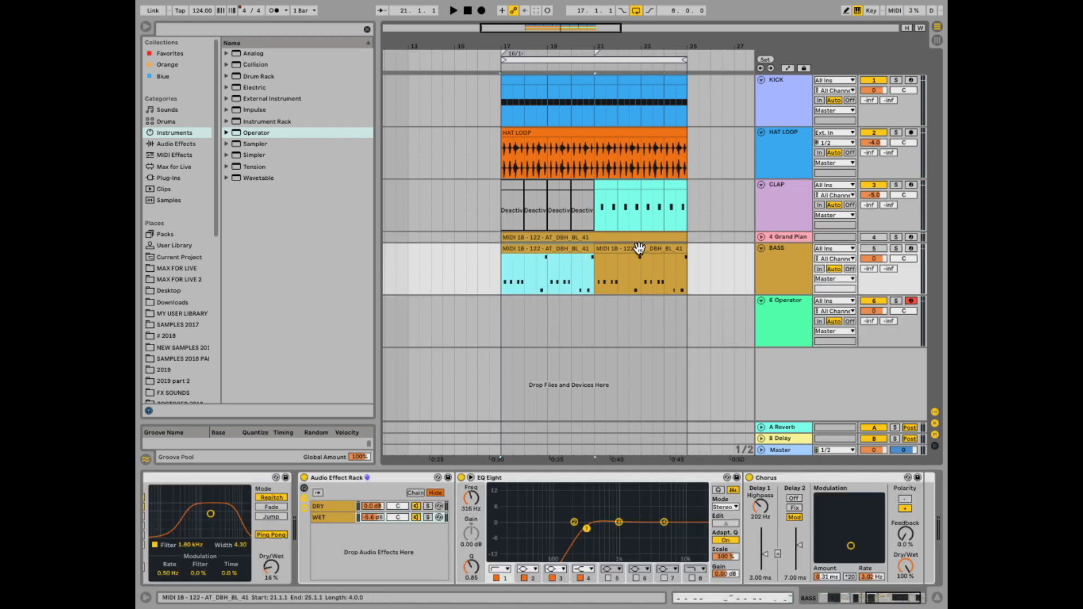
{"action": "left_click", "coordinate": [637, 251], "text": "shift"}
{"action": "left_click_drag", "start_coordinate": [523, 250], "coordinate": [527, 332]}
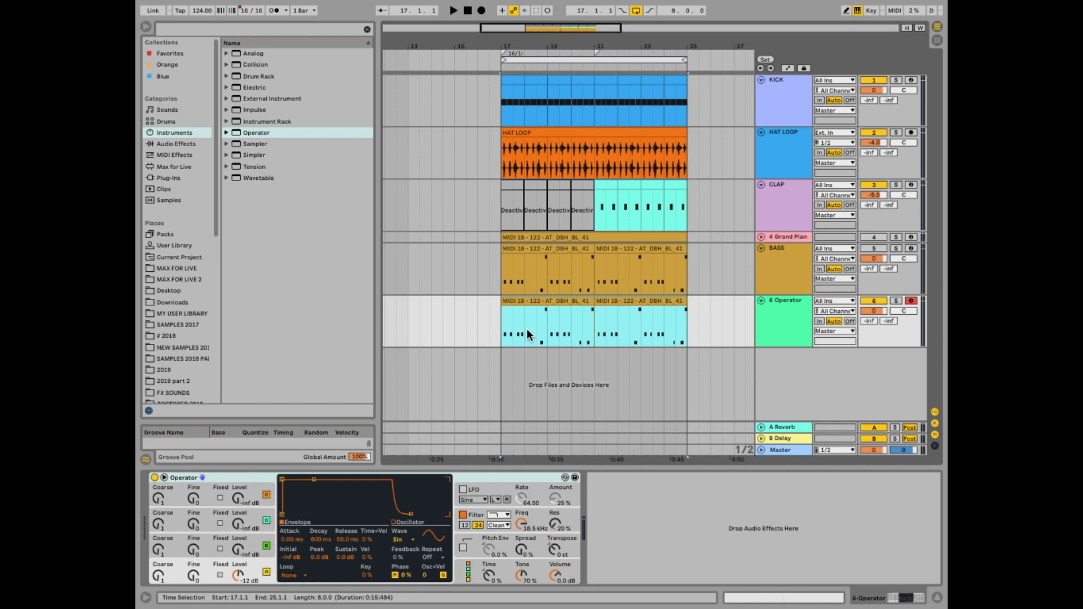
- Fold the BASS track and select the Operator track
{"action": "left_click", "coordinate": [766, 244]}
{"action": "left_click", "coordinate": [761, 249]}
{"action": "left_click", "coordinate": [776, 277]}
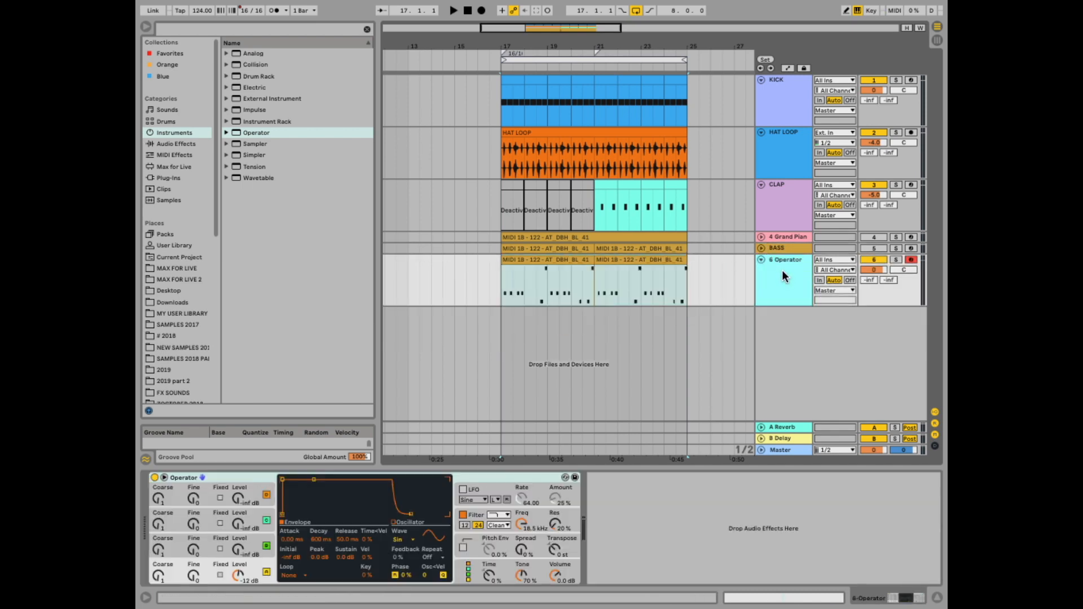
- Add a Spectrum analyzer after Operator on the Operator track
{"action": "right_click", "coordinate": [671, 532]}
{"action": "left_click", "coordinate": [698, 539]}
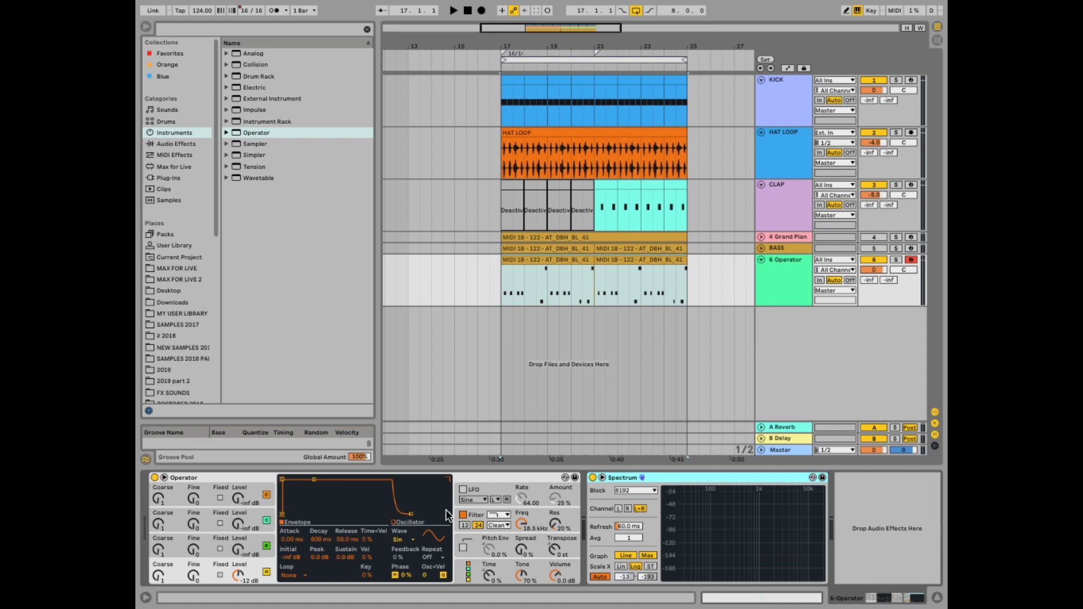
- Open Operator's global settings and set the voice count to 1
{"action": "left_click", "coordinate": [478, 570]}
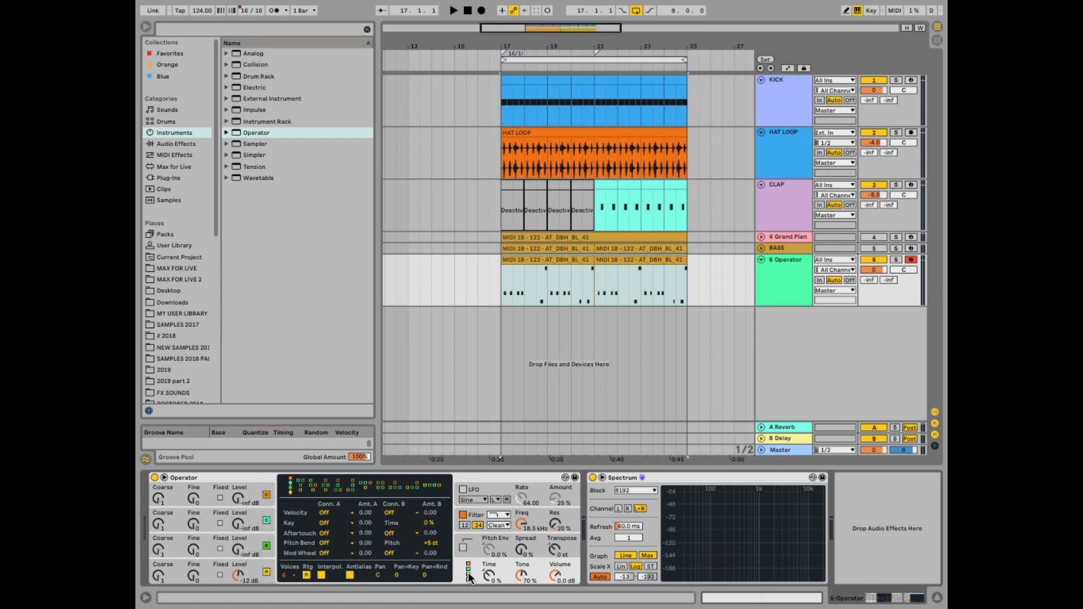
{"action": "left_click", "coordinate": [293, 574]}
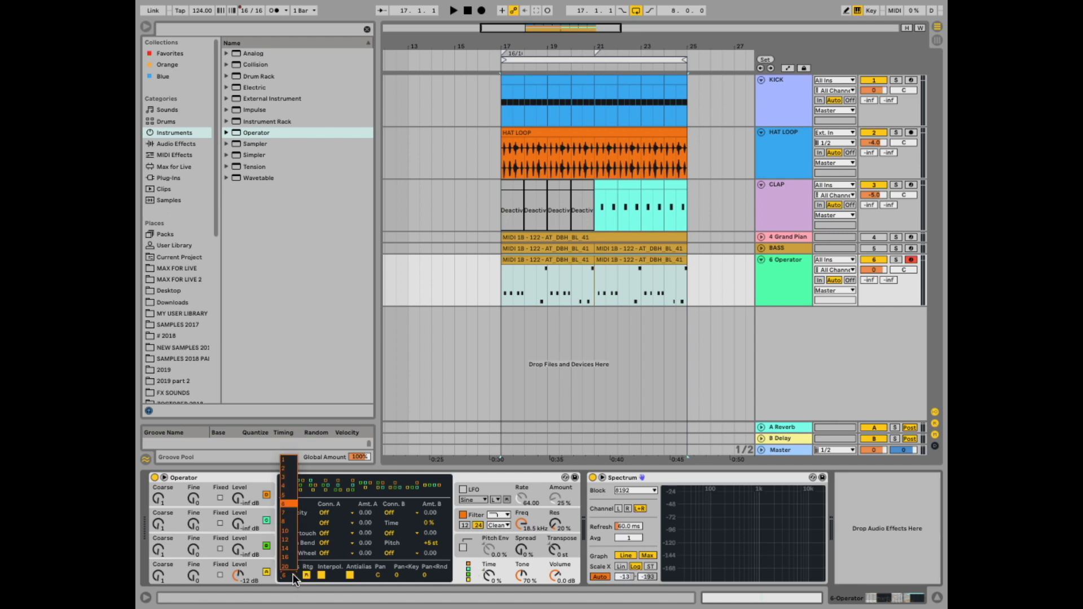
{"action": "left_click", "coordinate": [293, 461]}
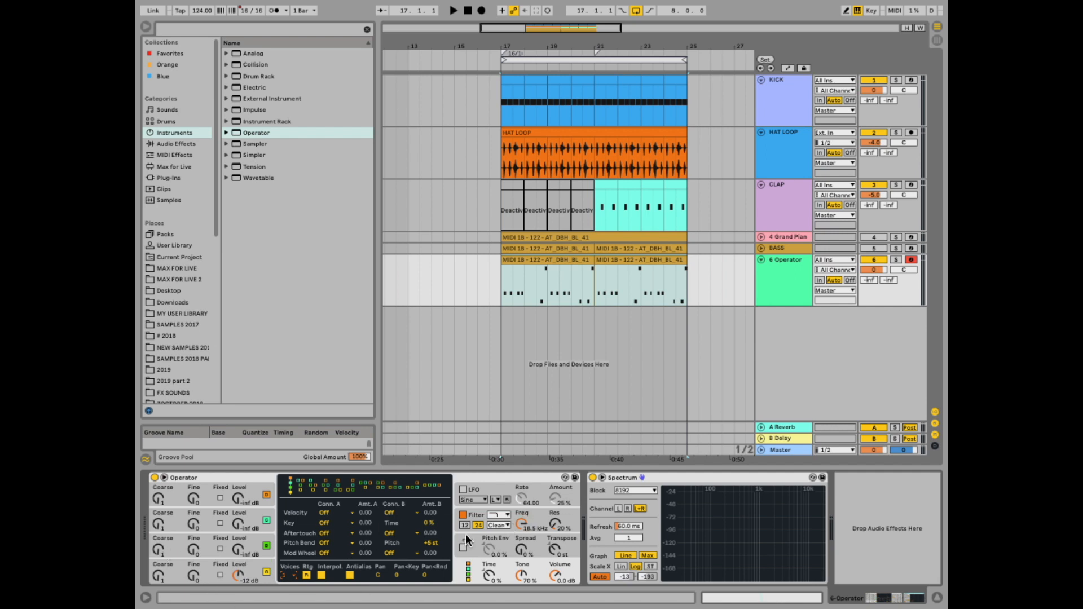
- Open oscillator A's settings and solo the Operator track while auditioning it
{"action": "left_click", "coordinate": [208, 561]}
{"action": "key", "text": "space"}
{"action": "left_click", "coordinate": [895, 259]}
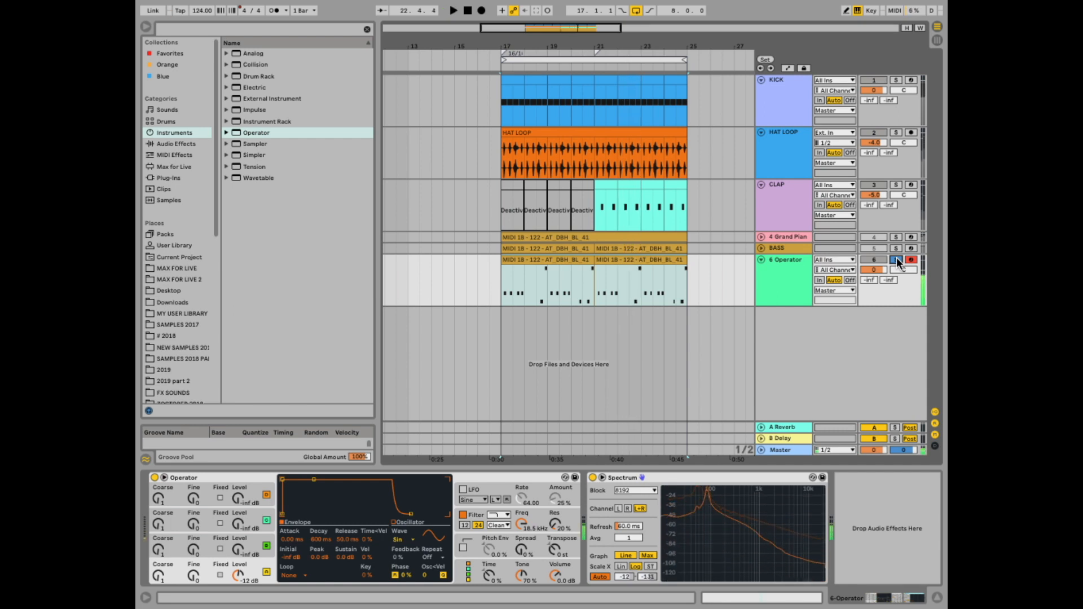
{"action": "key", "text": "space"}
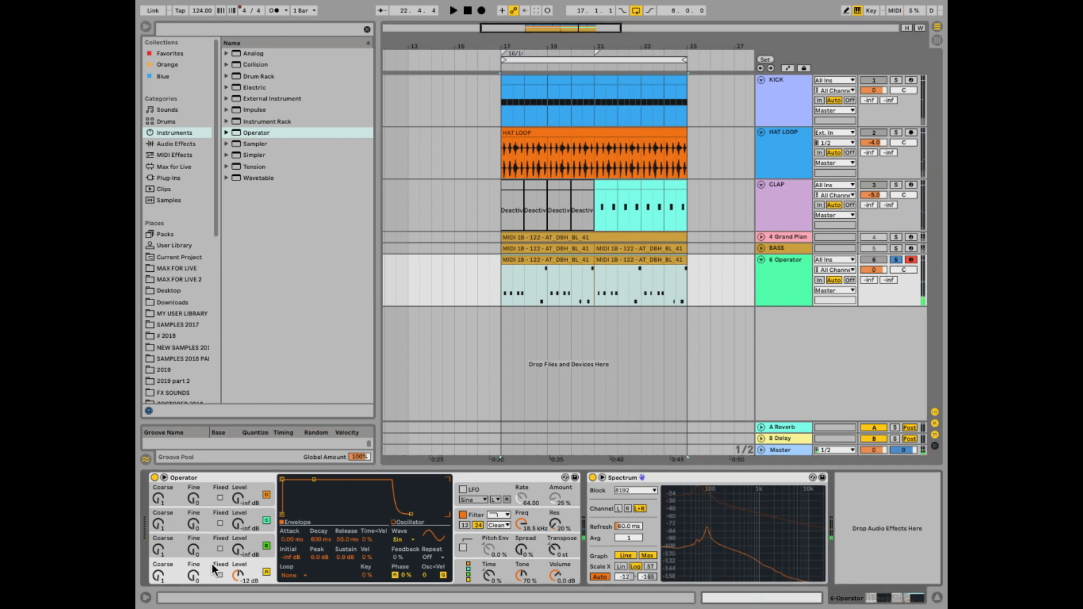
- Set oscillator A's waveform to Saw 4
{"action": "left_click", "coordinate": [399, 540]}
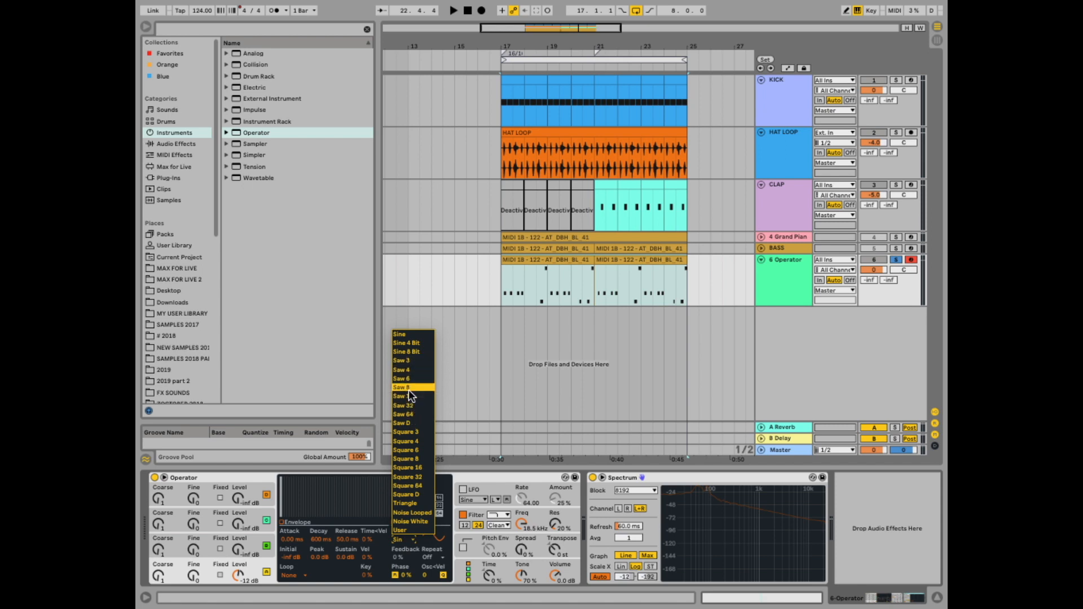
{"action": "left_click", "coordinate": [408, 370]}
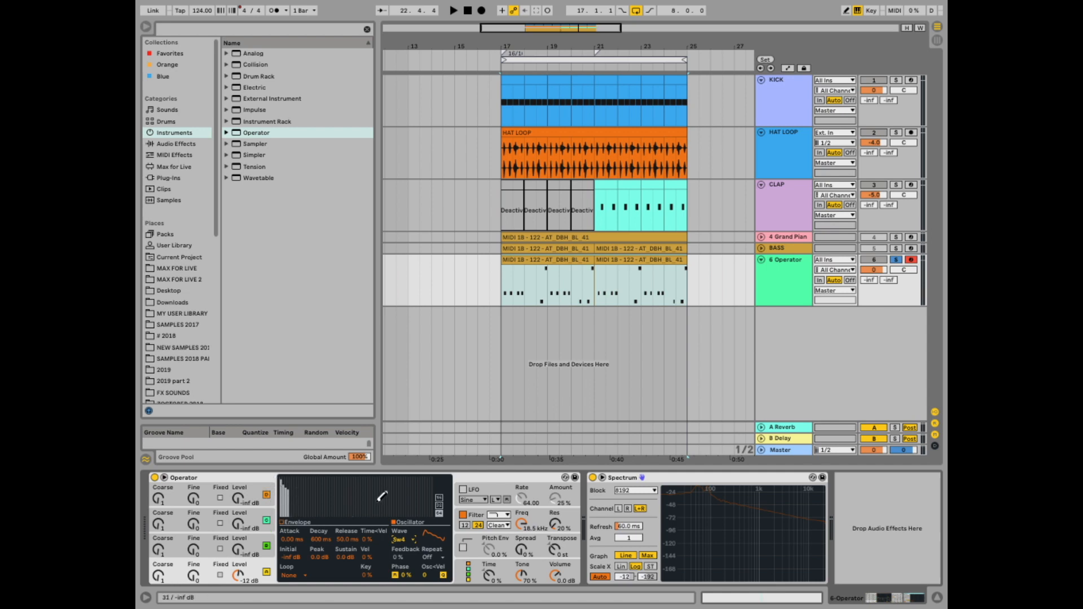
- Play the Operator track's clips to audition the new waveform
{"action": "left_click", "coordinate": [500, 280]}
{"action": "key", "text": "space"}
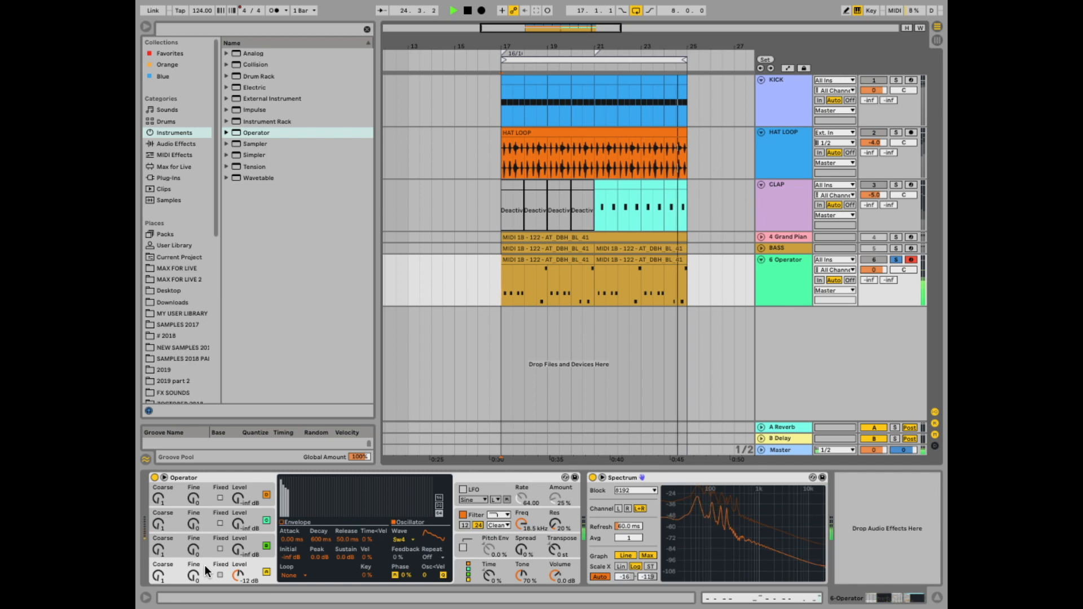
{"action": "key", "text": "space"}
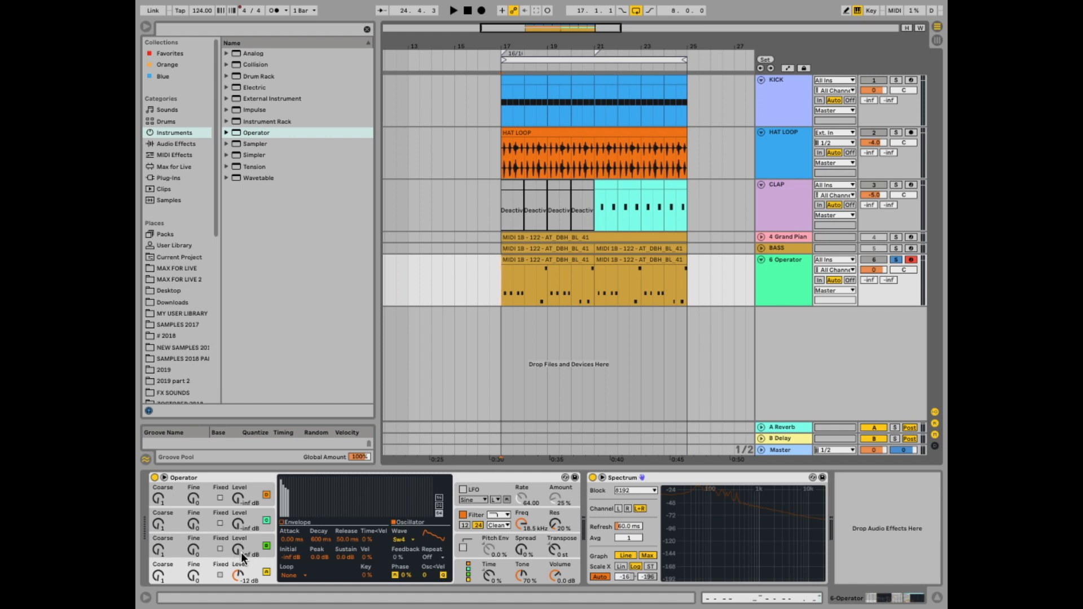
- Raise oscillator B's level to -19 dB
{"action": "left_click_drag", "start_coordinate": [236, 550], "coordinate": [236, 546]}
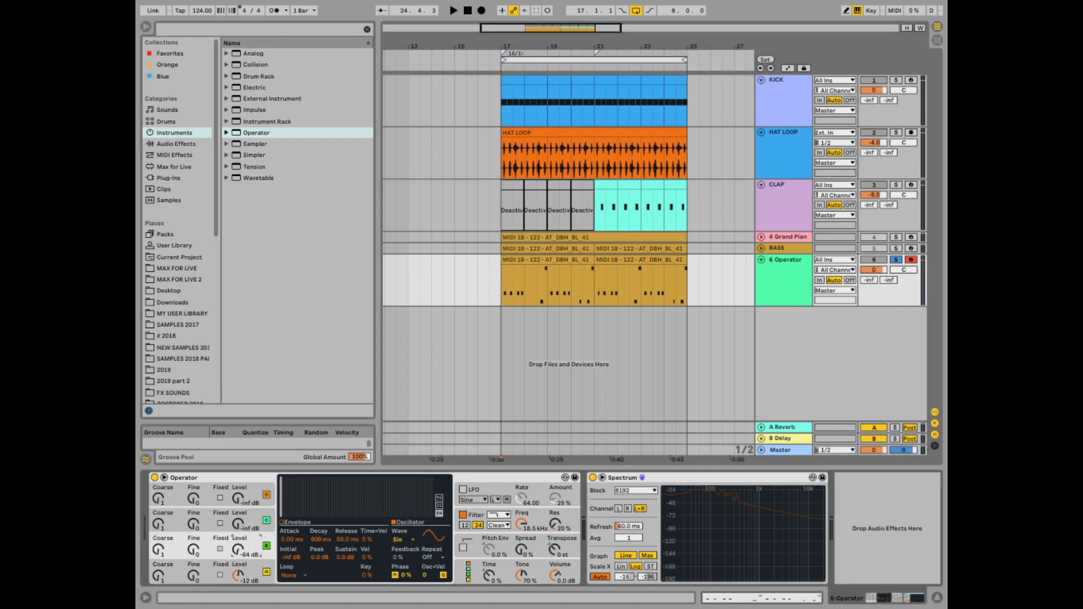
{"action": "key", "text": "space"}
{"action": "left_click_drag", "start_coordinate": [237, 549], "coordinate": [237, 534]}
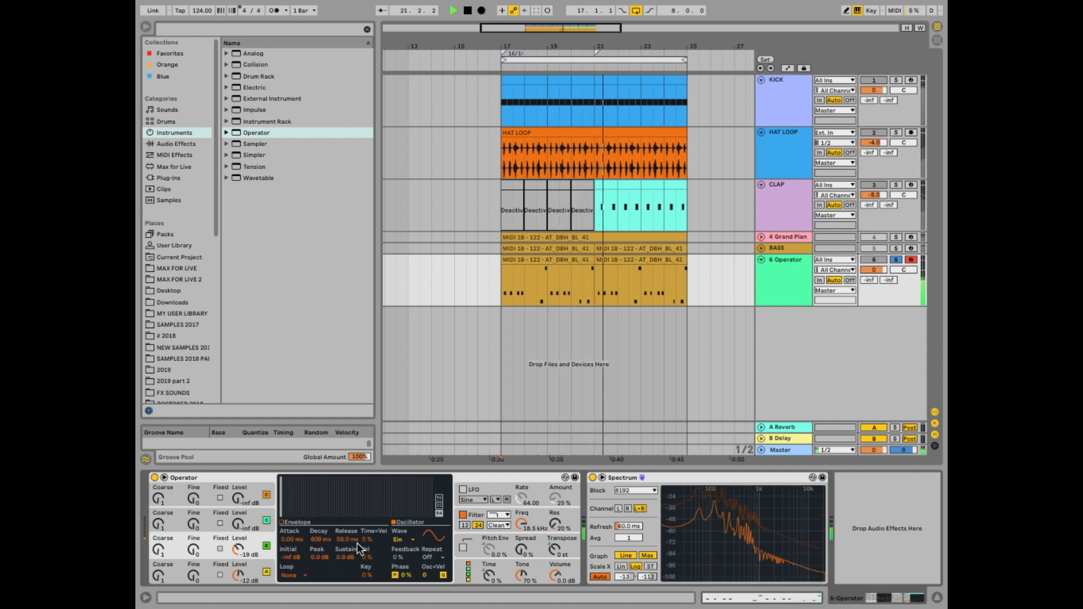
- Set oscillator B's waveform to Saw 4
{"action": "left_click", "coordinate": [410, 541]}
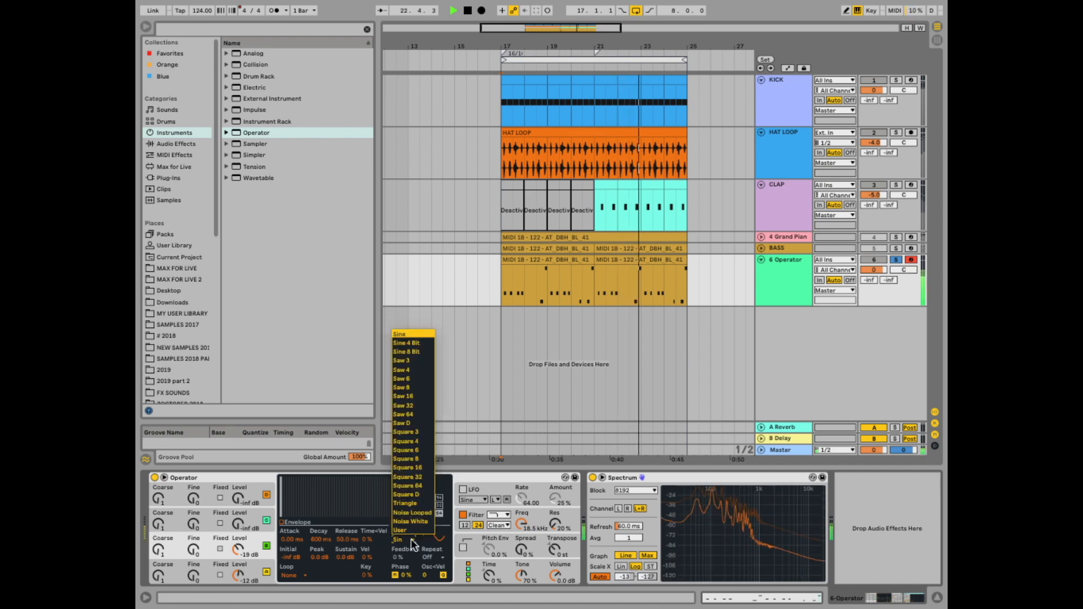
{"action": "left_click", "coordinate": [416, 370]}
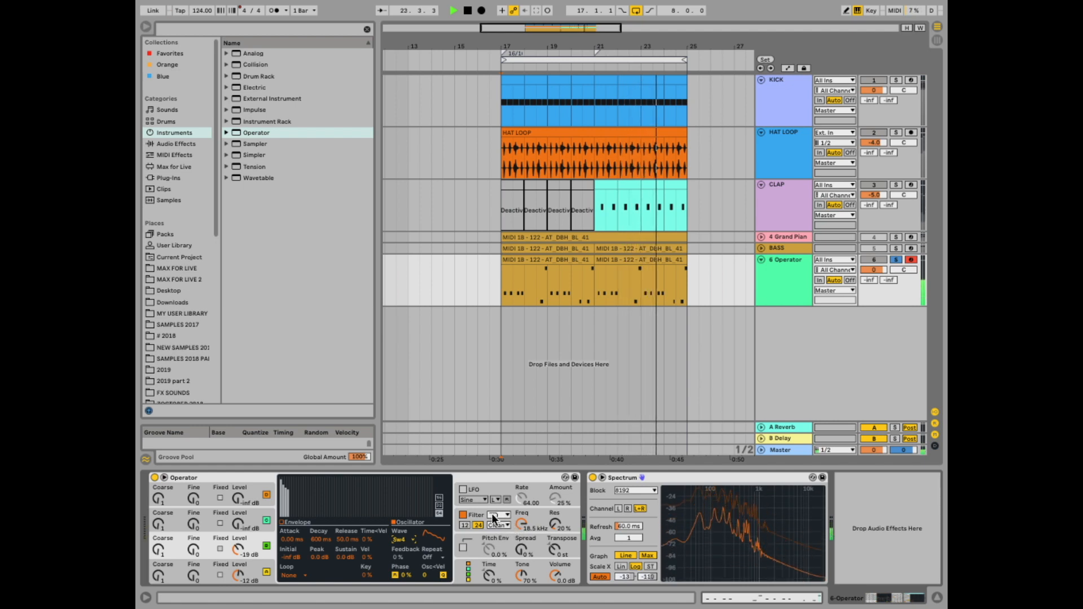
- Switch Operator's filter circuit type to OSR
{"action": "key", "text": "space"}
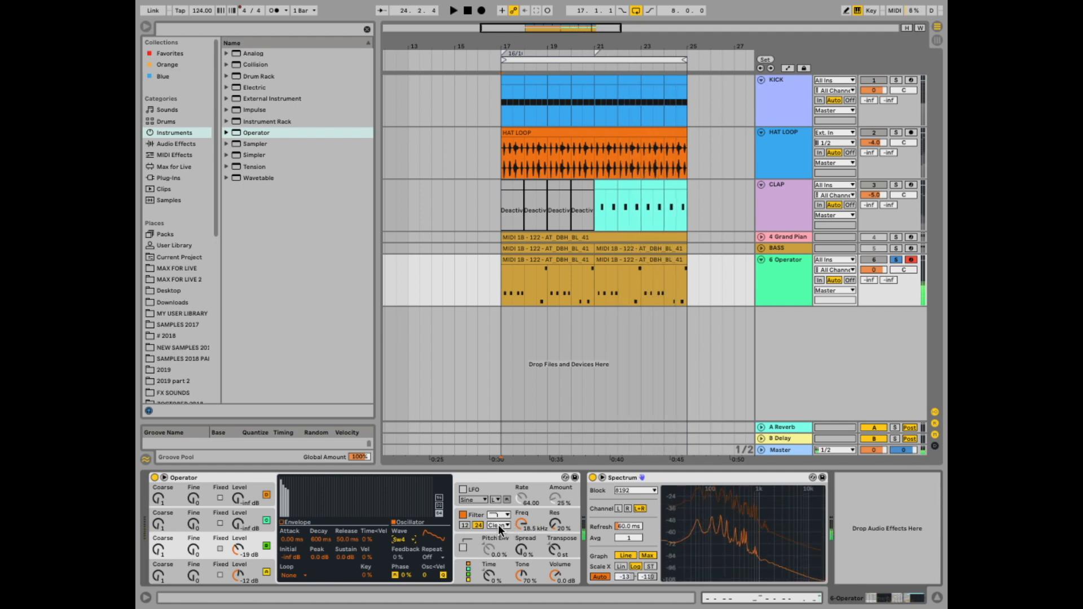
{"action": "left_click", "coordinate": [499, 525]}
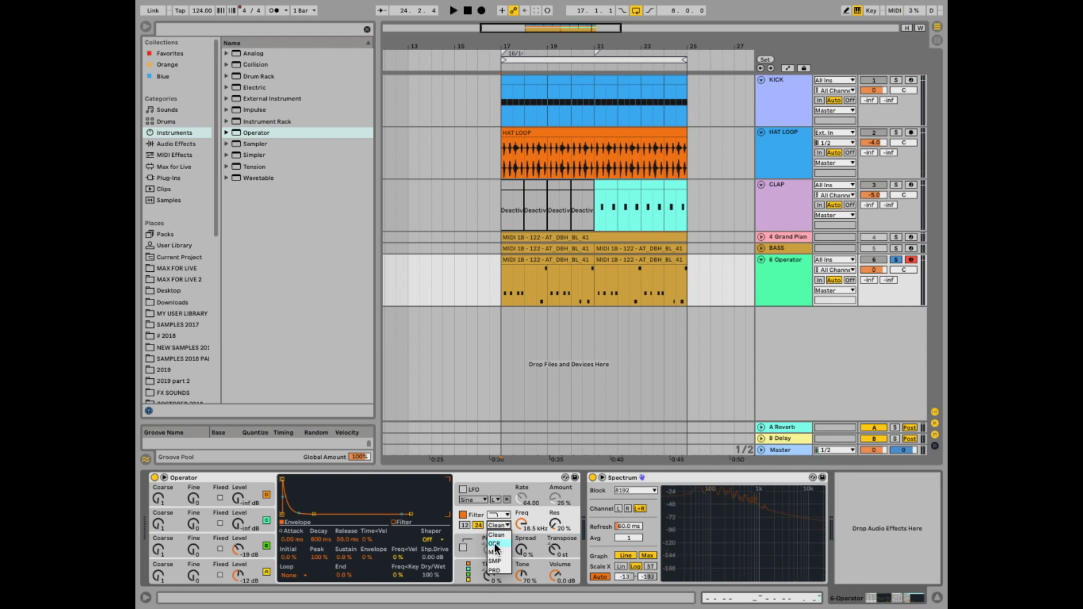
{"action": "left_click", "coordinate": [494, 543]}
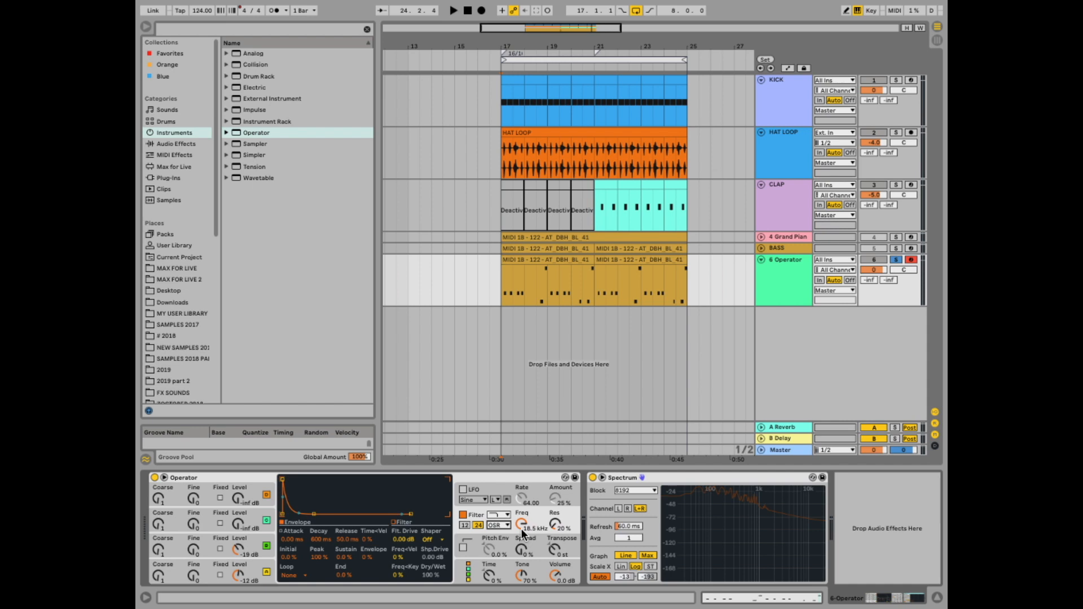
- Set the filter envelope amount to 41%
{"action": "key", "text": "space"}
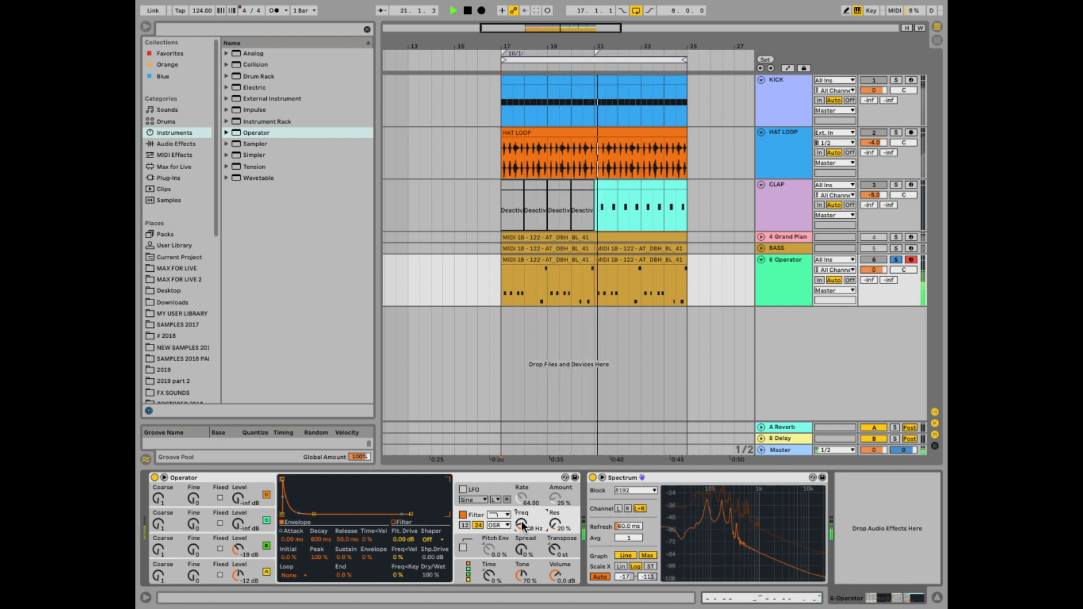
{"action": "key", "text": "space"}
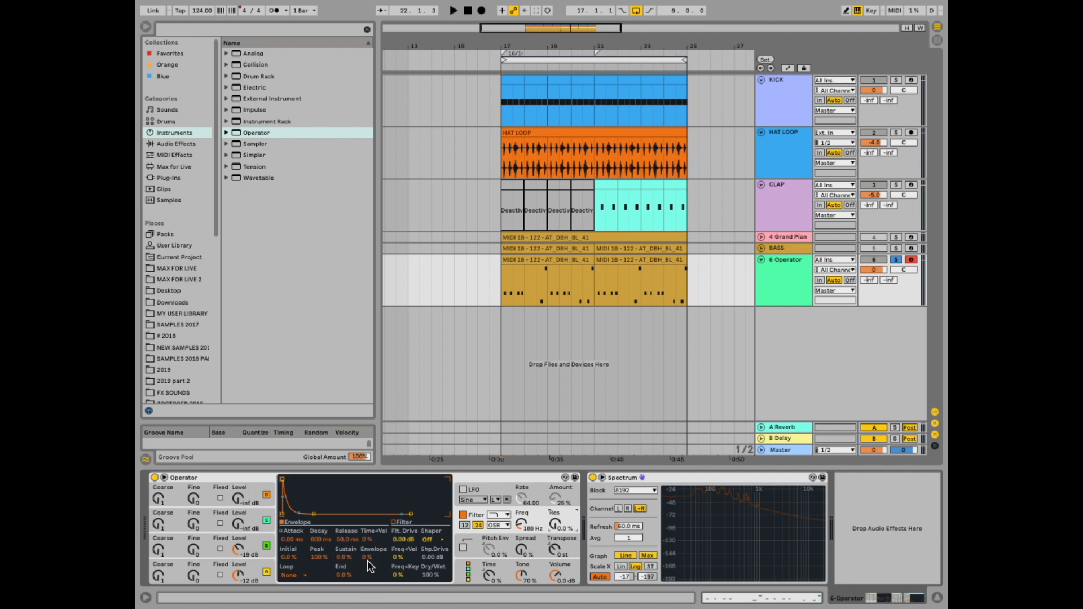
{"action": "key", "text": "space"}
{"action": "left_click_drag", "start_coordinate": [369, 560], "coordinate": [369, 511]}
- Adjust the filter frequency to about 208 Hz and set the resonance to 12%
{"action": "left_click_drag", "start_coordinate": [521, 524], "coordinate": [521, 523]}
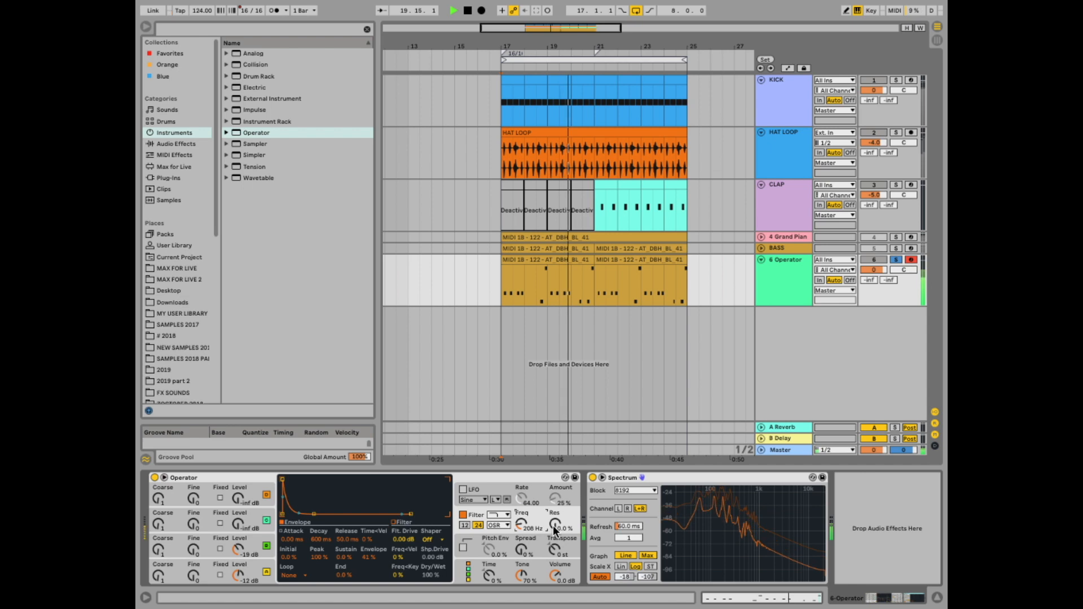
{"action": "left_click_drag", "start_coordinate": [554, 528], "coordinate": [554, 520]}
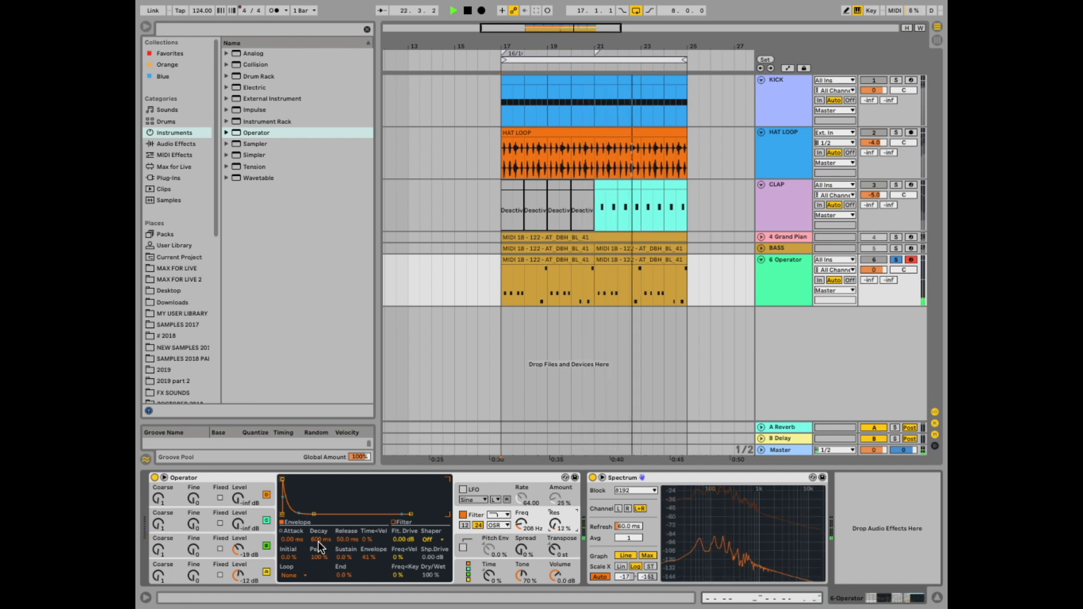
- Set the filter envelope decay to 531 ms
{"action": "left_click_drag", "start_coordinate": [318, 540], "coordinate": [318, 558]}
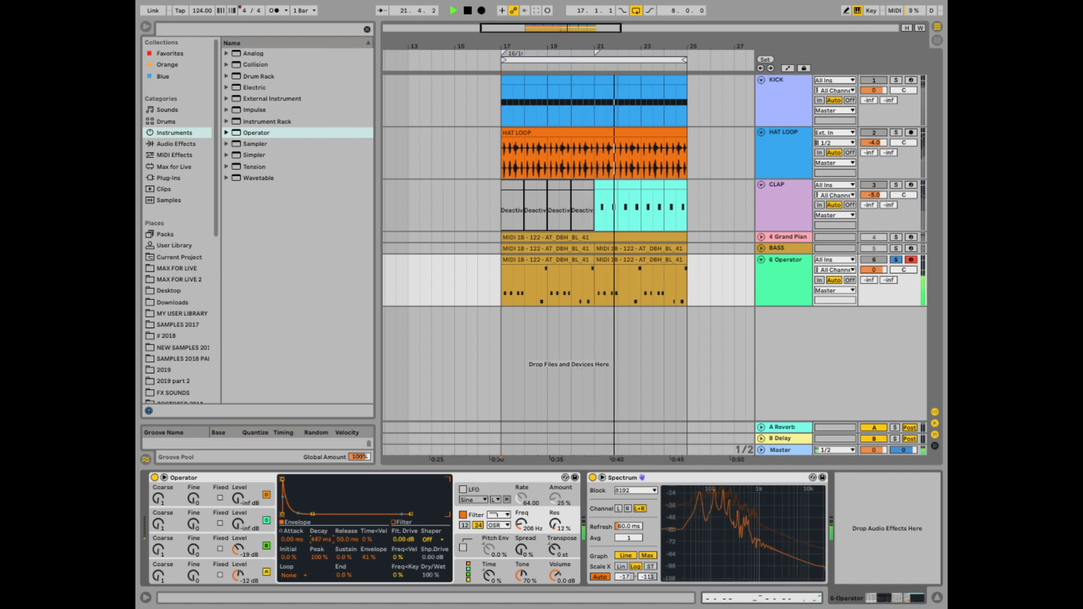
{"action": "left_click_drag", "start_coordinate": [318, 543], "coordinate": [318, 538]}
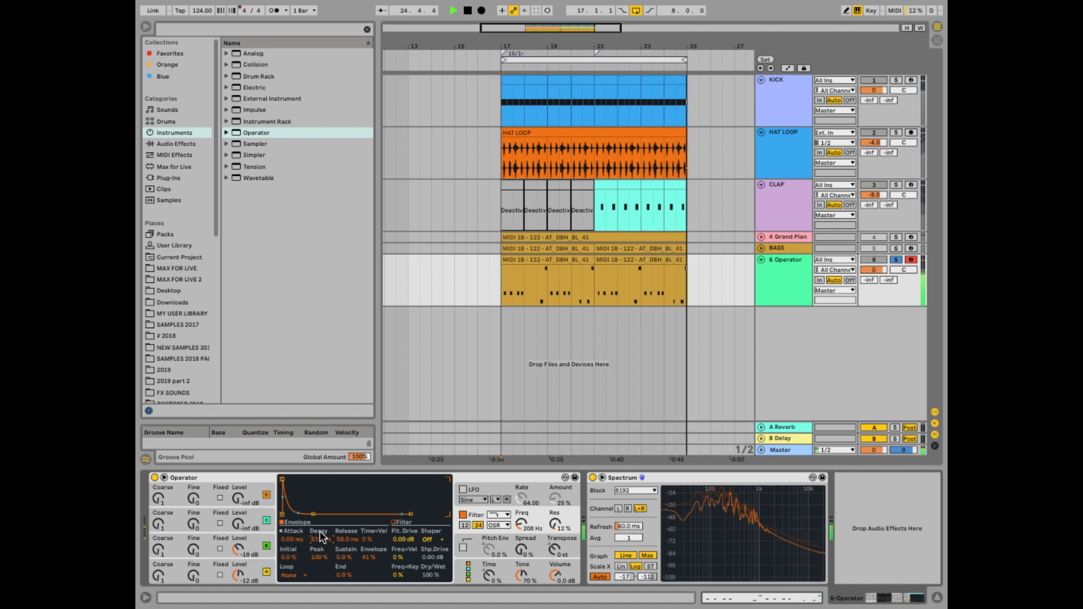
- Unsolo the Operator track and adjust the filter drive
{"action": "left_click", "coordinate": [896, 259]}
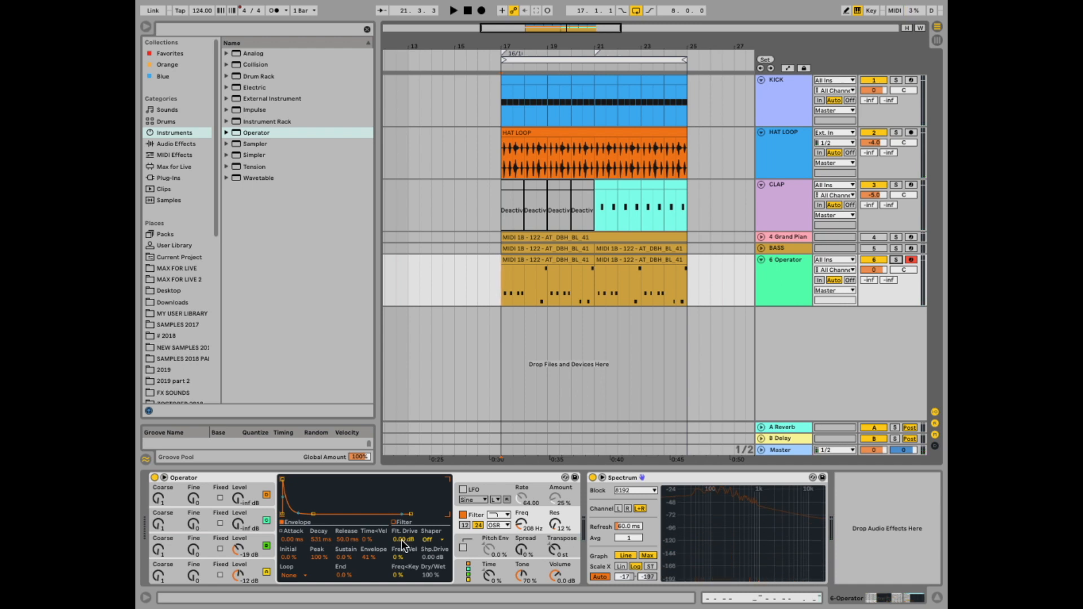
{"action": "left_click", "coordinate": [398, 539]}
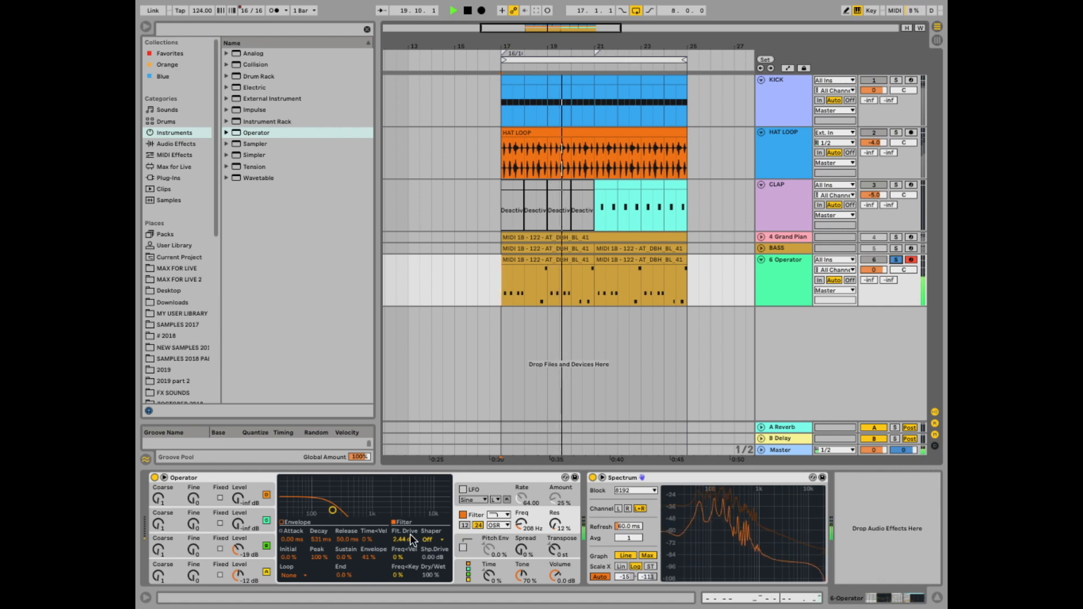
- Raise the filter drive to 5.75 dB and set the filter frequency to about 188 Hz with 14% resonance
{"action": "left_click_drag", "start_coordinate": [401, 536], "coordinate": [401, 536]}
{"action": "left_click_drag", "start_coordinate": [522, 522], "coordinate": [557, 524]}
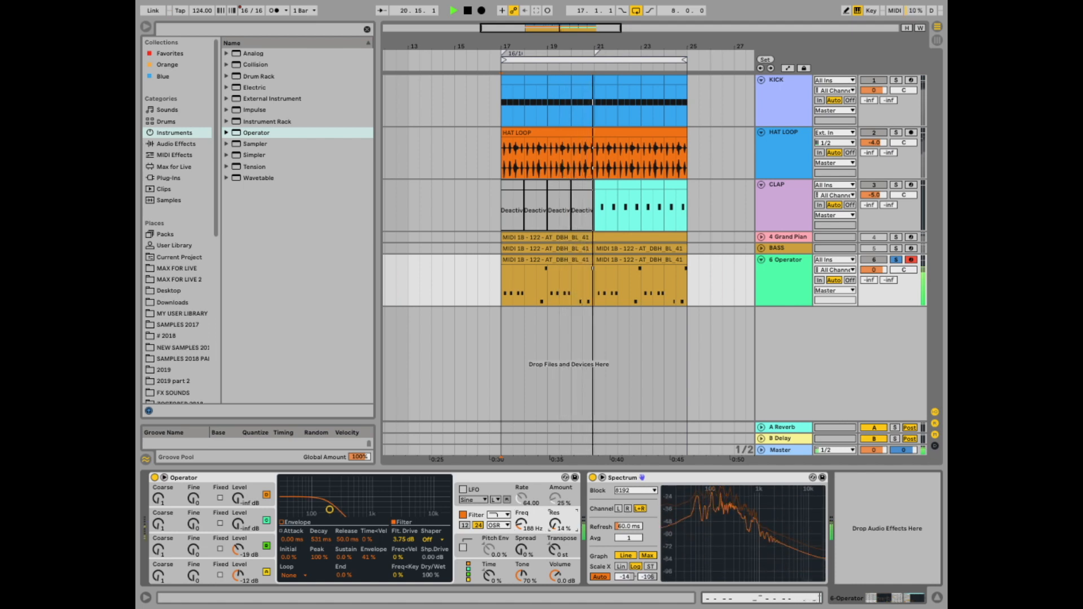
- Show oscillator C's settings in Operator and play back the arrangement to audition the sound
{"action": "left_click", "coordinate": [238, 549]}
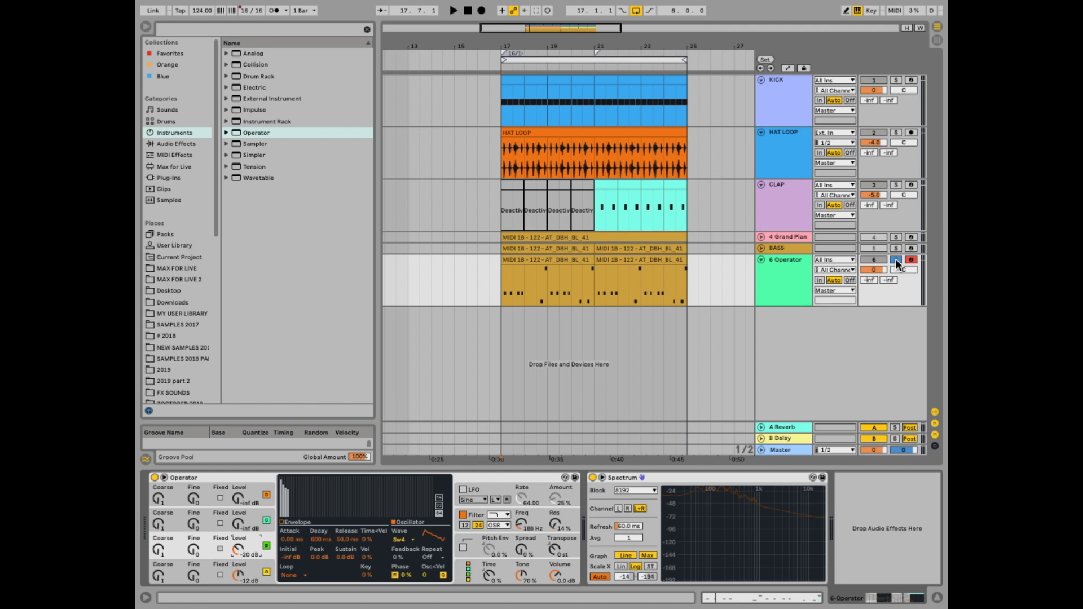
{"action": "left_click", "coordinate": [896, 260]}
{"action": "key", "text": "space"}
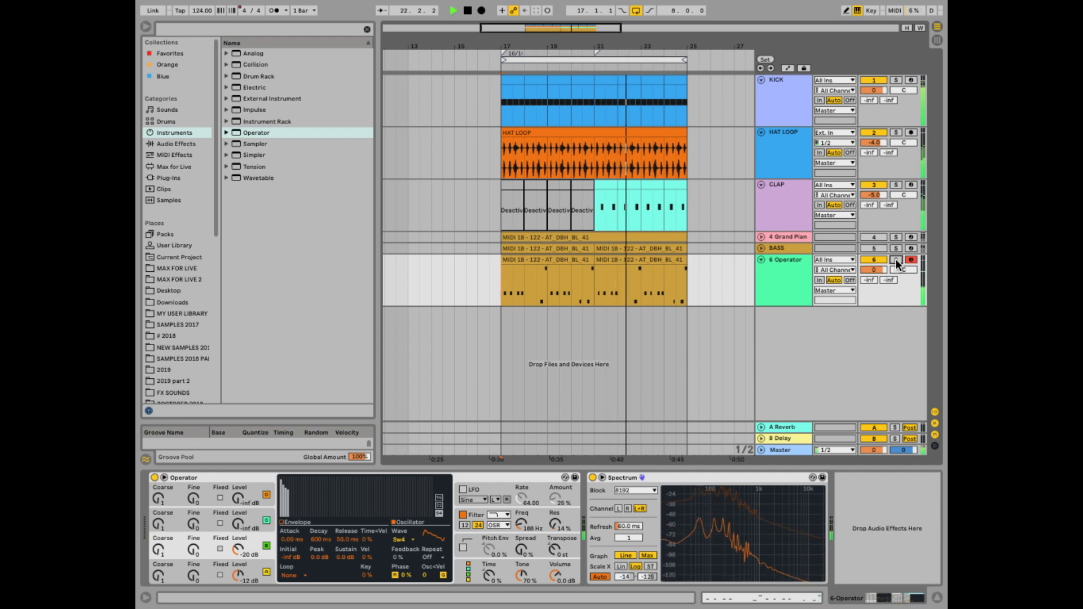
{"action": "key", "text": "space"}
- Add a Compressor from the audio effects to the Operator track's device chain
{"action": "left_click", "coordinate": [553, 271]}
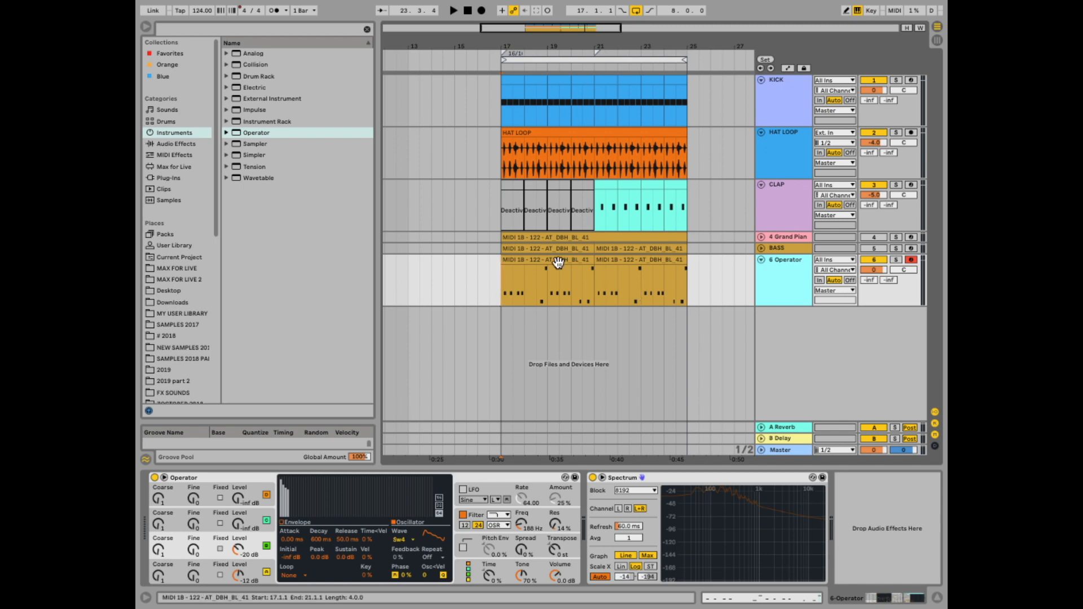
{"action": "mouse_move", "coordinate": [510, 45]}
{"action": "left_mouse_down"}
{"action": "mouse_move", "coordinate": [497, 51]}
{"action": "mouse_move", "coordinate": [494, 40]}
{"action": "mouse_move", "coordinate": [527, 45]}
{"action": "left_mouse_up"}
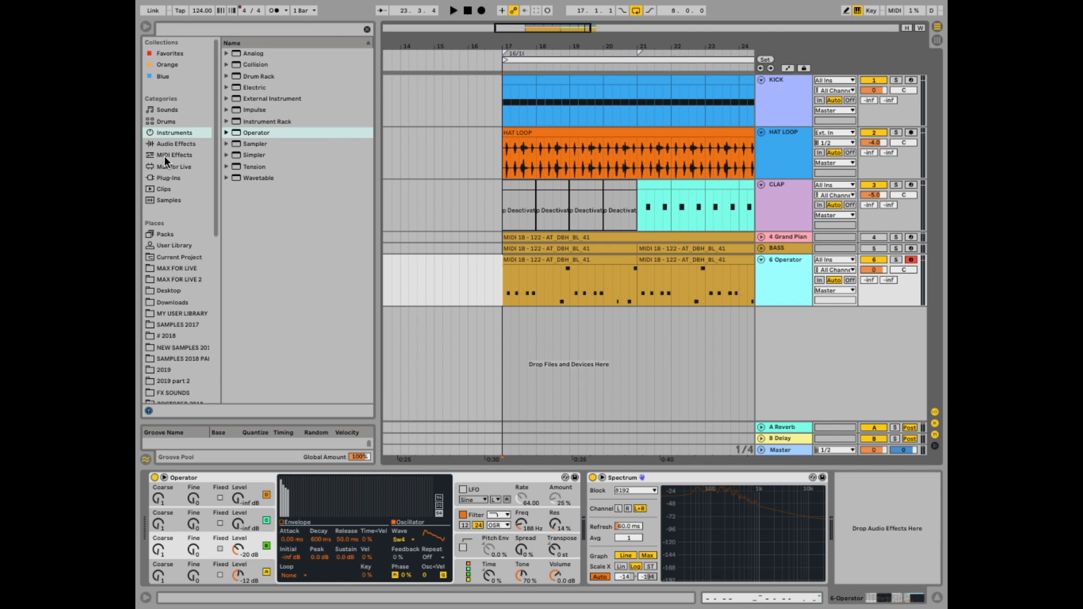
{"action": "left_click", "coordinate": [172, 144]}
{"action": "left_click", "coordinate": [226, 64]}
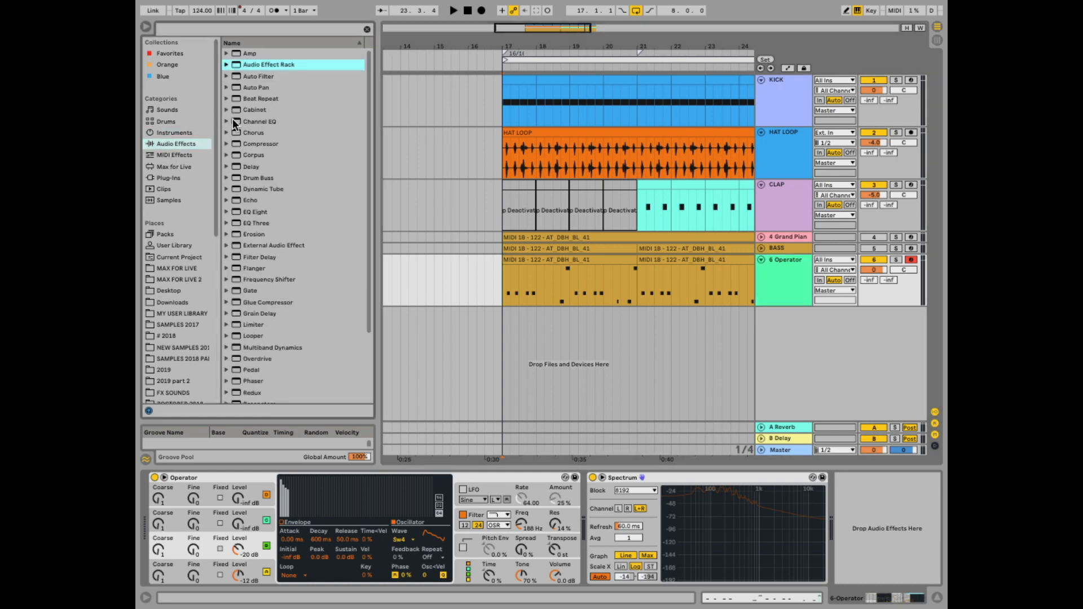
{"action": "left_click_drag", "start_coordinate": [235, 143], "coordinate": [624, 528]}
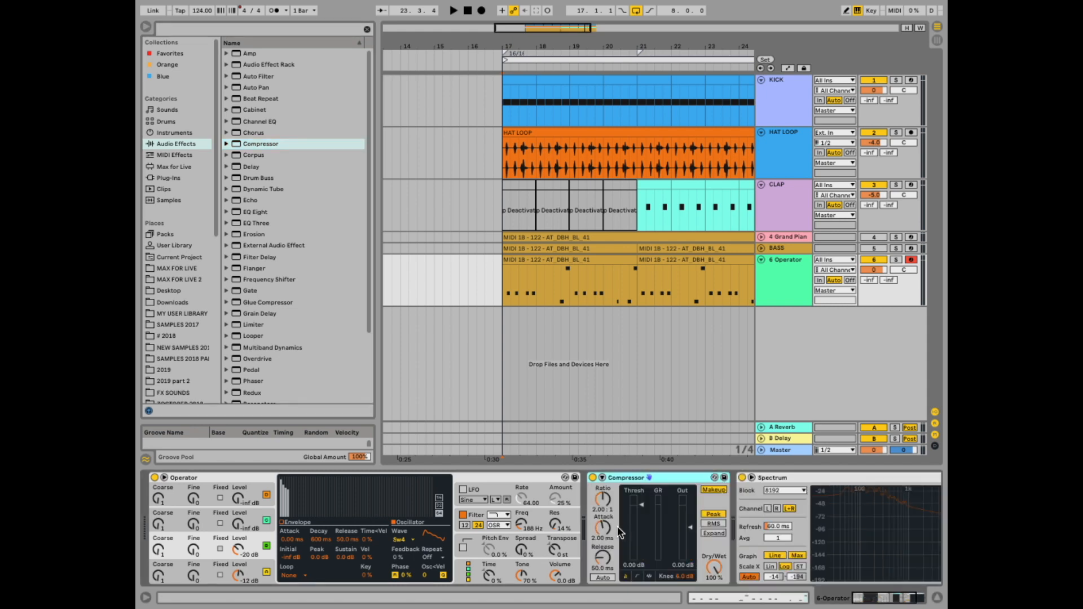
- Enable the Compressor's sidechain and choose KICK as its audio source
{"action": "left_click", "coordinate": [602, 477]}
{"action": "left_click", "coordinate": [610, 490]}
{"action": "left_click", "coordinate": [604, 508]}
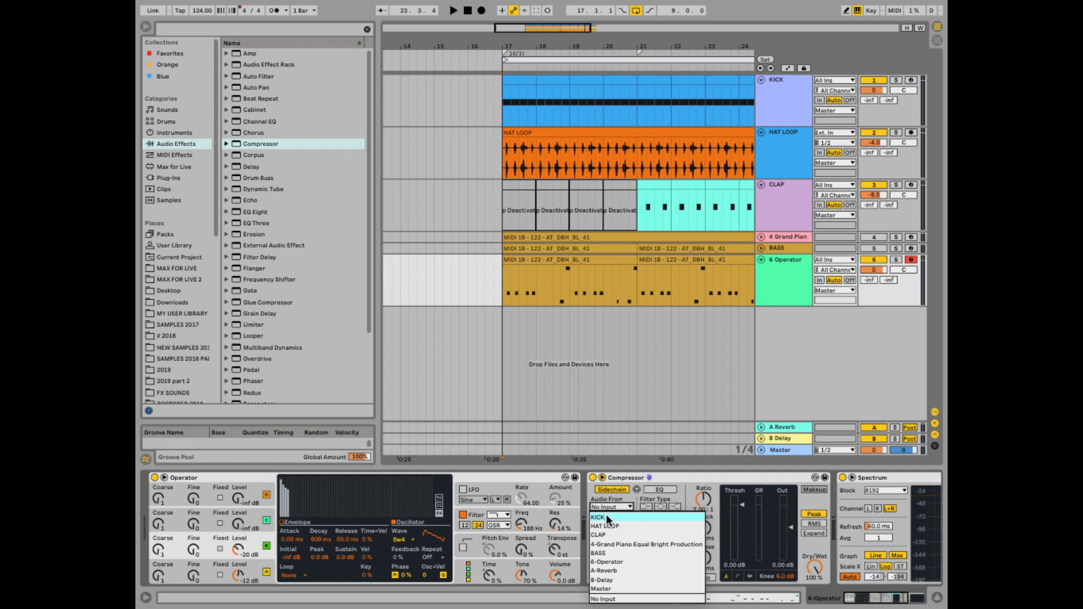
{"action": "left_click", "coordinate": [607, 517]}
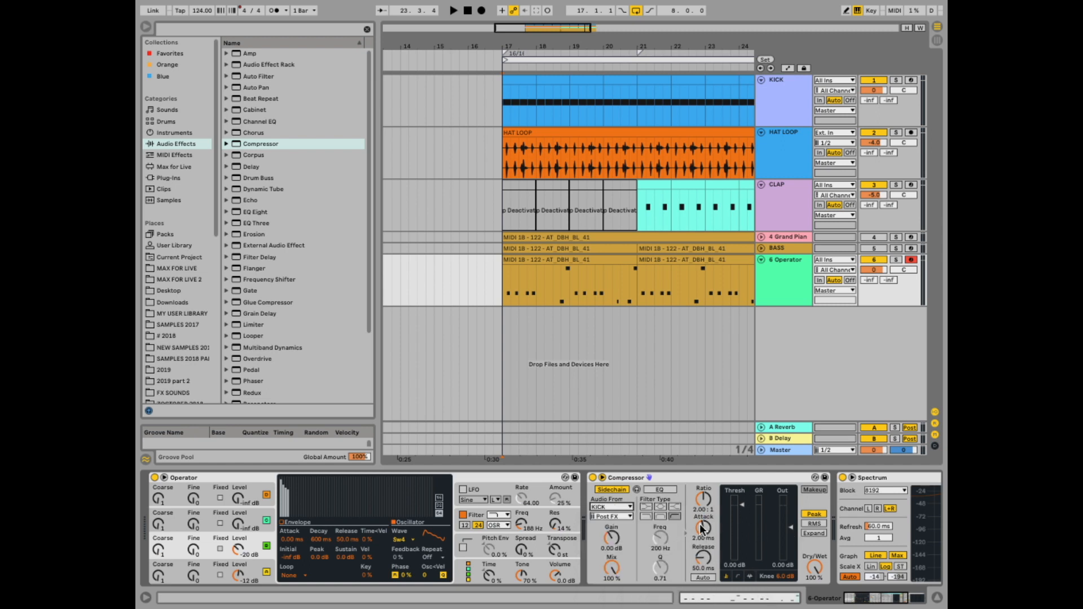
- Lower the compressor threshold to -17.5 dB while playing the arrangement
{"action": "key", "text": "space"}
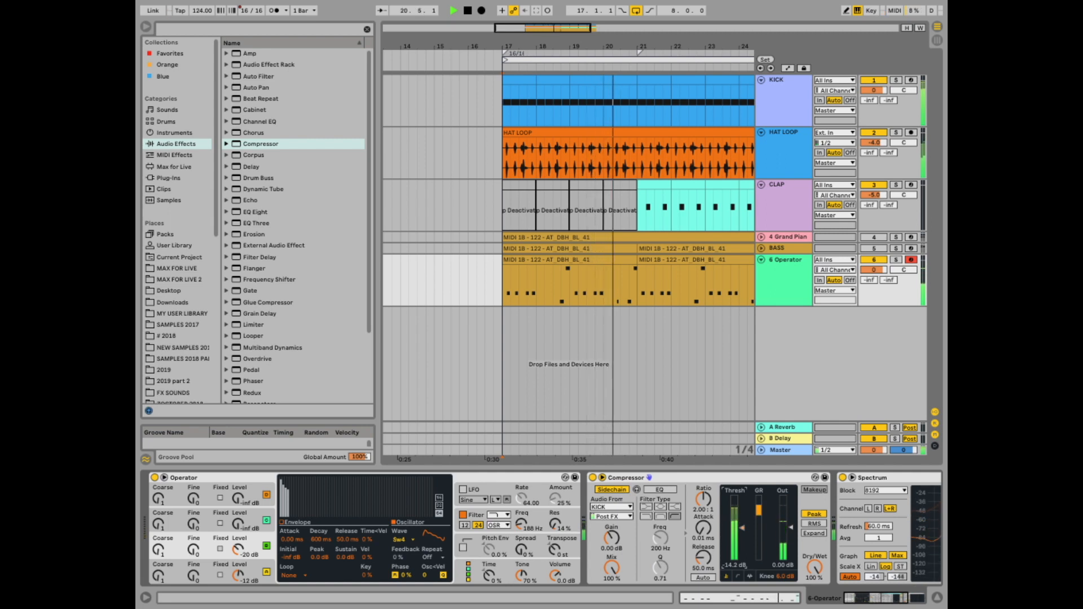
{"action": "left_click_drag", "start_coordinate": [743, 529], "coordinate": [742, 538]}
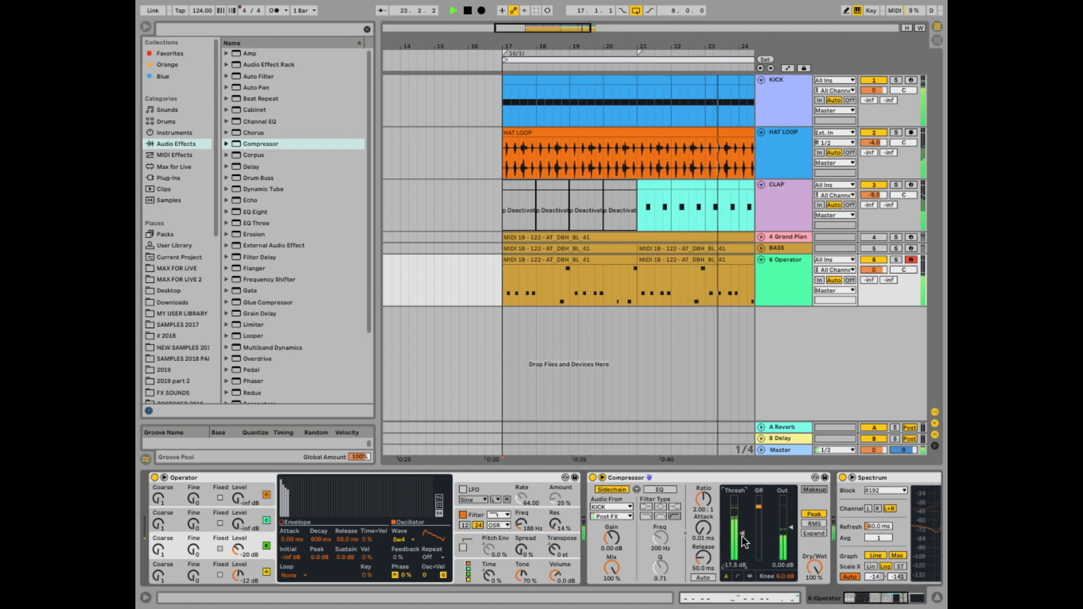
{"action": "left_click", "coordinate": [870, 600]}
{"action": "key", "text": "space"}
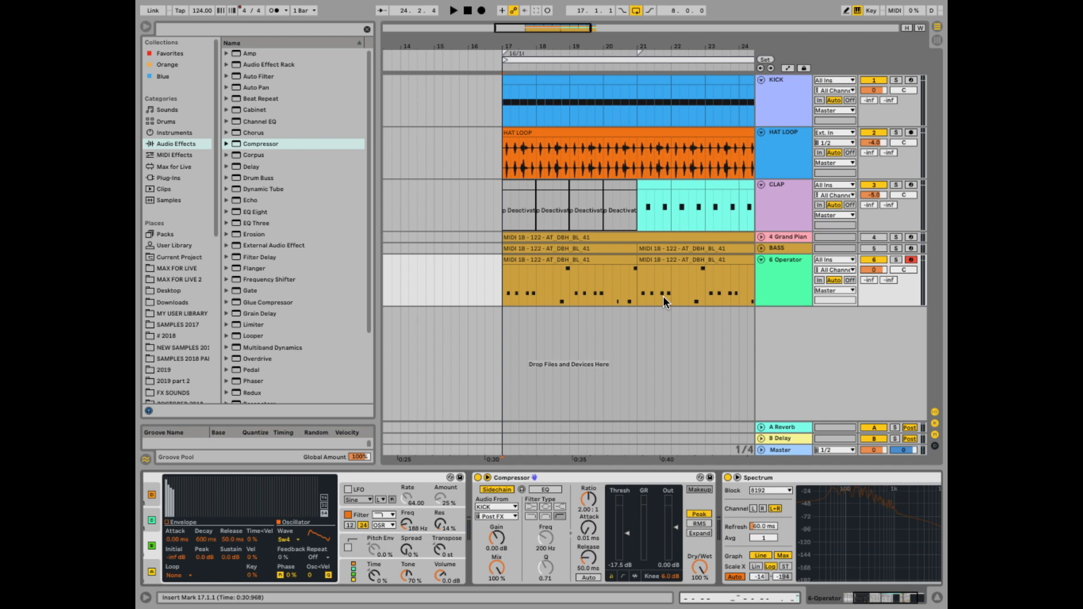
- Add a Delay after the Compressor and switch it to Ping Pong mode
{"action": "left_click_drag", "start_coordinate": [880, 600], "coordinate": [883, 601]}
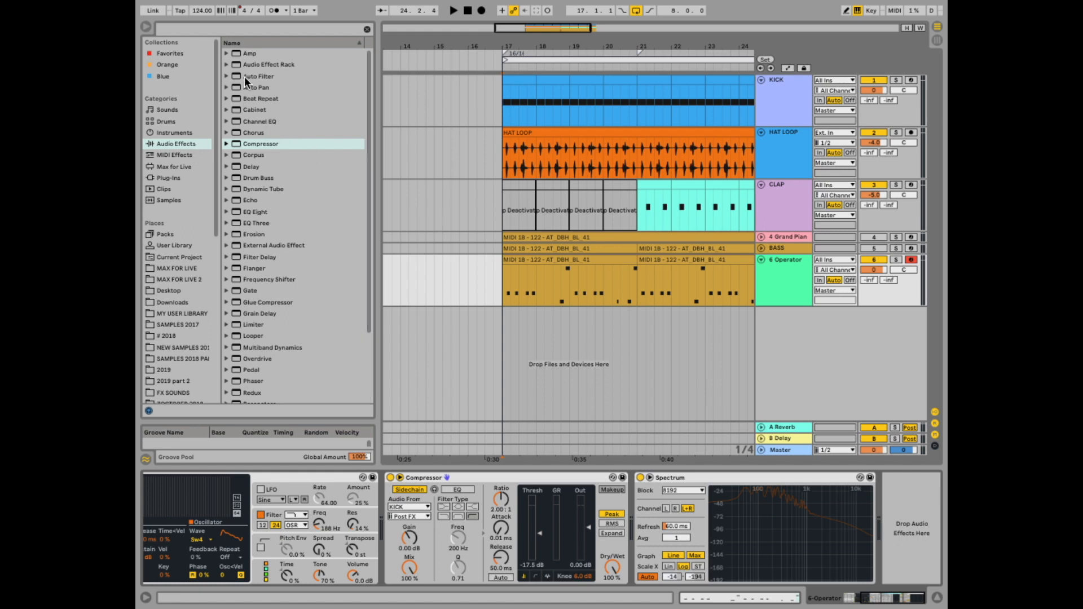
{"action": "double_click", "coordinate": [251, 166]}
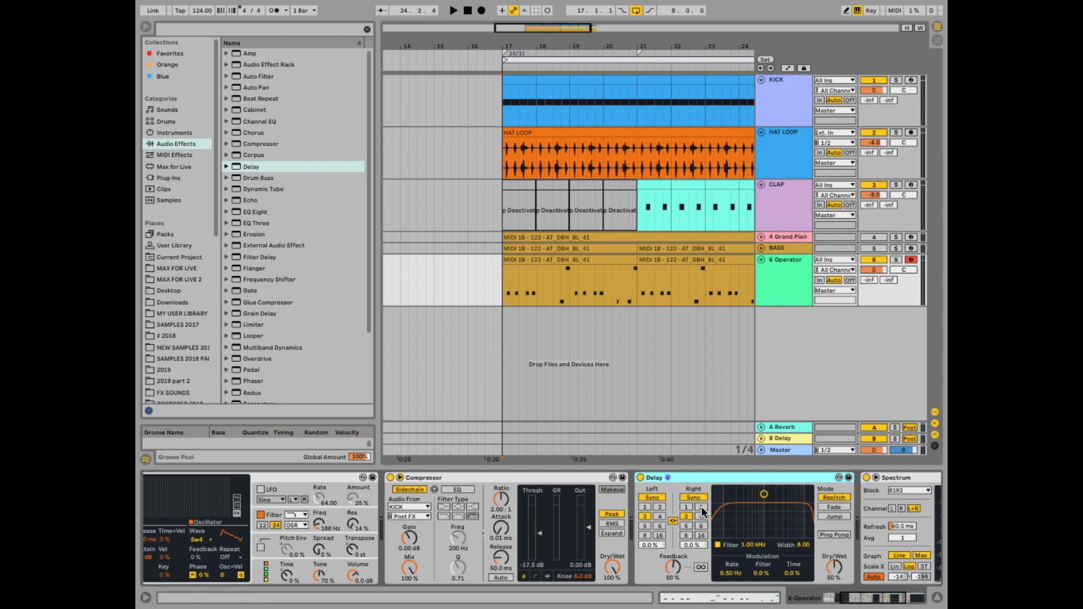
{"action": "left_click", "coordinate": [700, 506]}
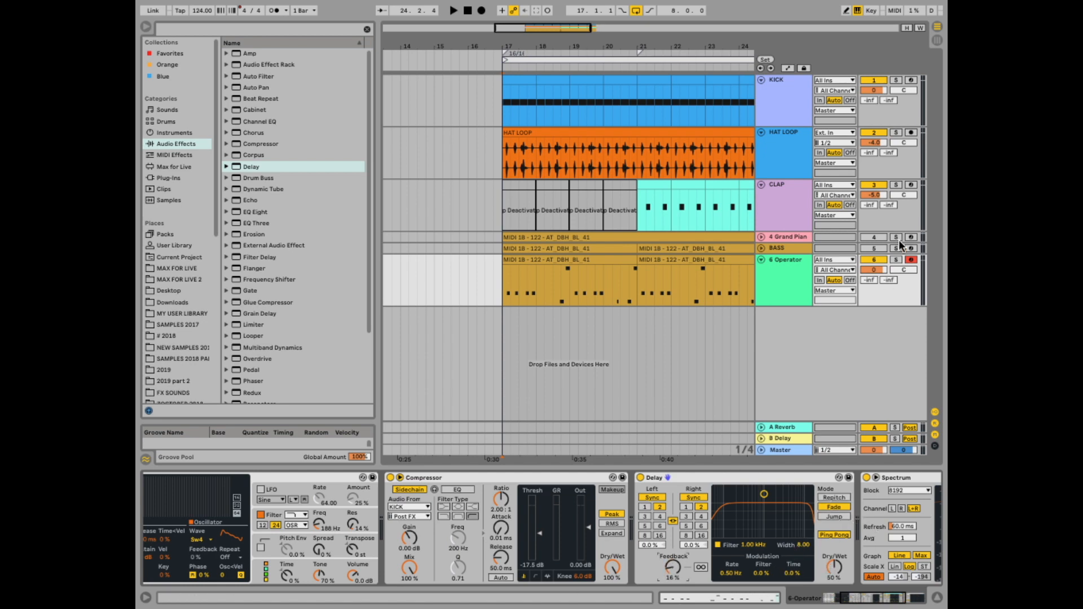
- Solo the Operator track and, while playing, lower the delay's feedback and dry/wet and move its filter band to about 1.73 kHz
{"action": "left_click", "coordinate": [895, 261]}
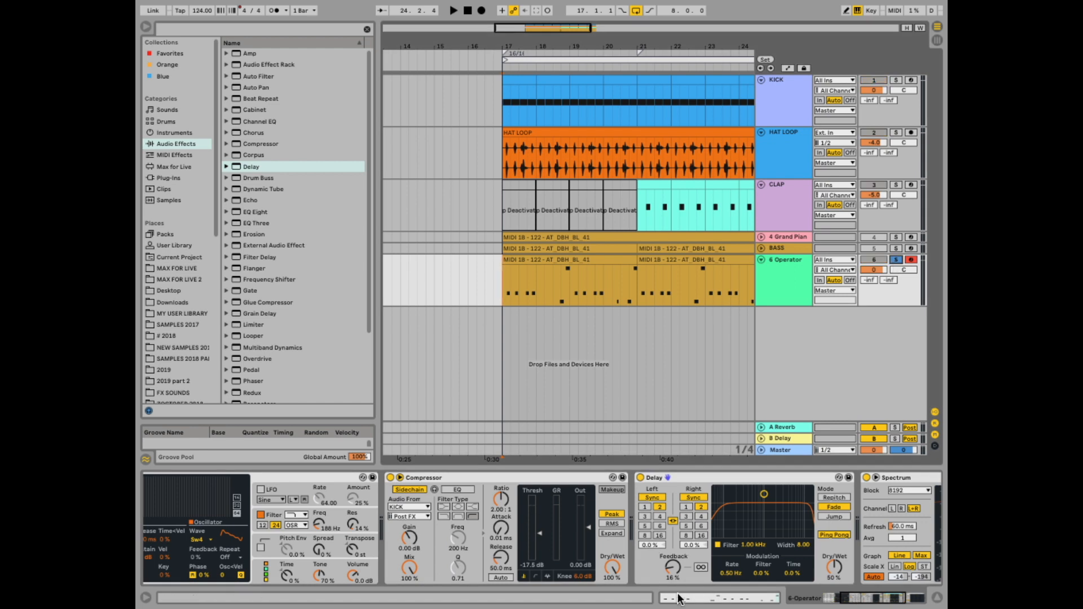
{"action": "key", "text": "space"}
{"action": "left_click_drag", "start_coordinate": [672, 567], "coordinate": [672, 562]}
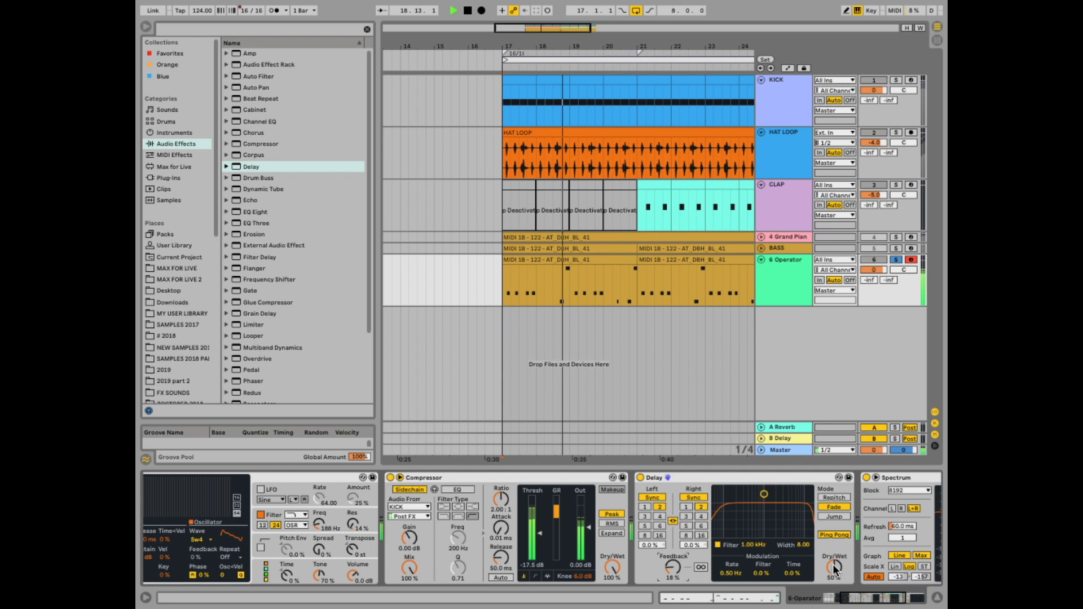
{"action": "left_click_drag", "start_coordinate": [834, 567], "coordinate": [833, 608]}
{"action": "left_click_drag", "start_coordinate": [672, 567], "coordinate": [671, 572]}
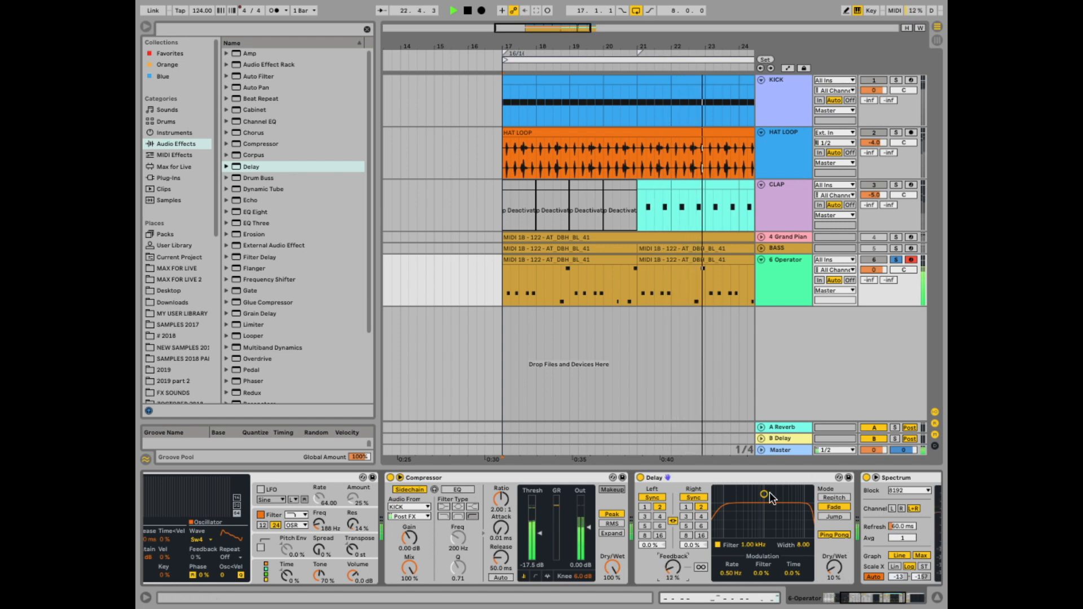
{"action": "left_click_drag", "start_coordinate": [764, 494], "coordinate": [775, 509]}
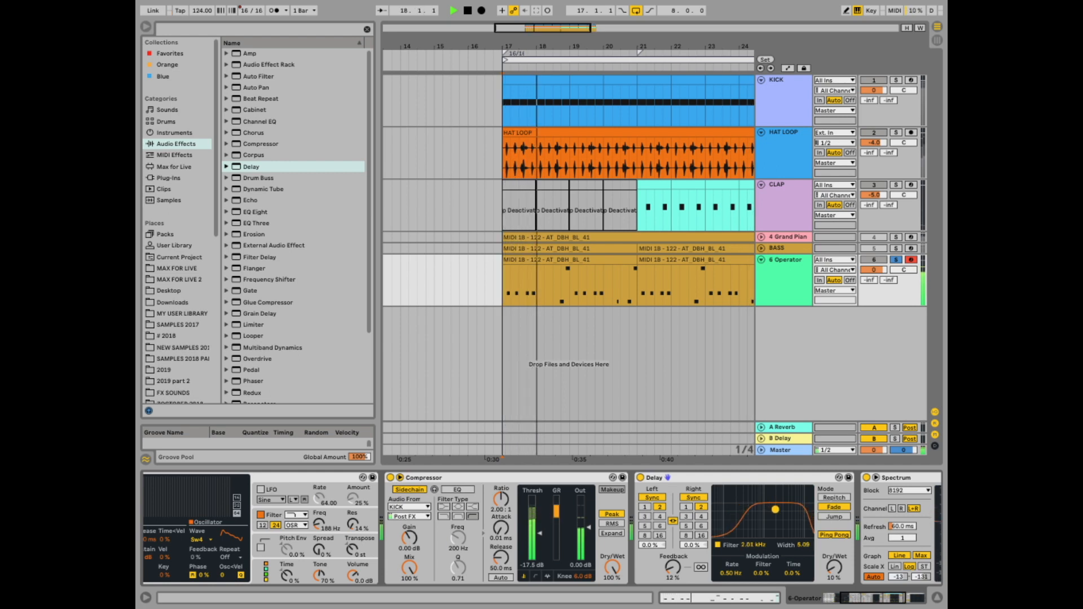
- Switch the compressor to RMS detection and stop playback
{"action": "left_click", "coordinate": [607, 524]}
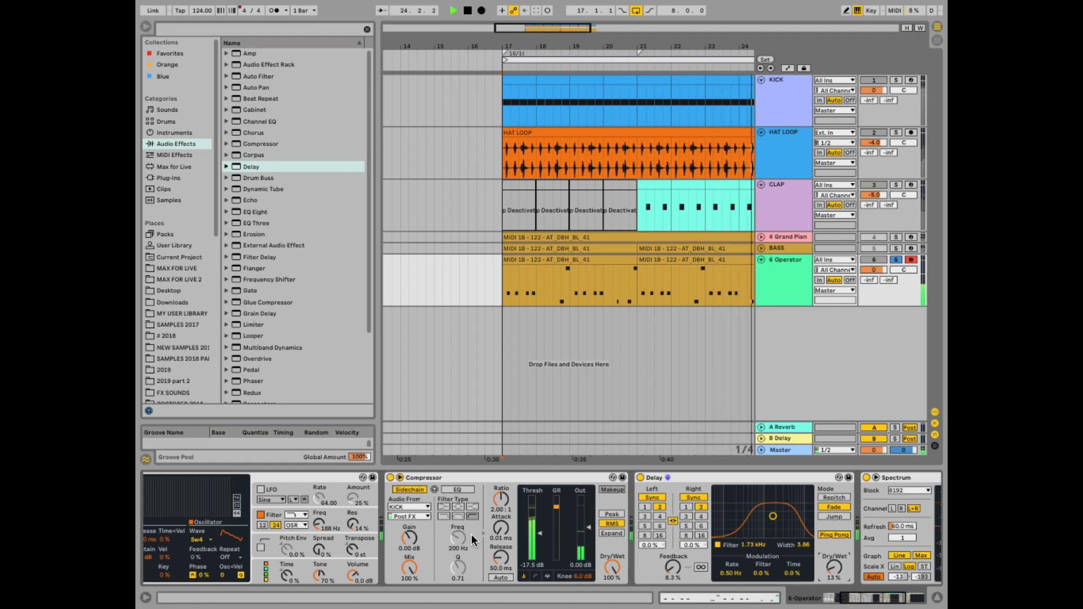
{"action": "key", "text": "space"}
- Add a Chorus after the Delay and start playback
{"action": "scroll", "coordinate": [607, 574], "scroll_direction": "right", "scroll_amount": 5}
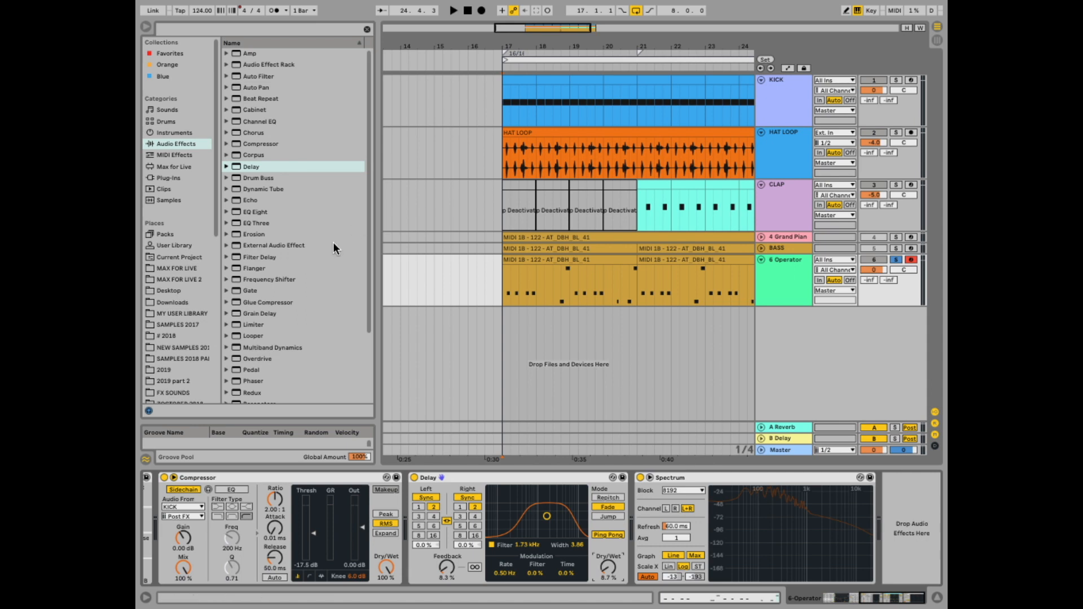
{"action": "left_click_drag", "start_coordinate": [235, 138], "coordinate": [590, 496]}
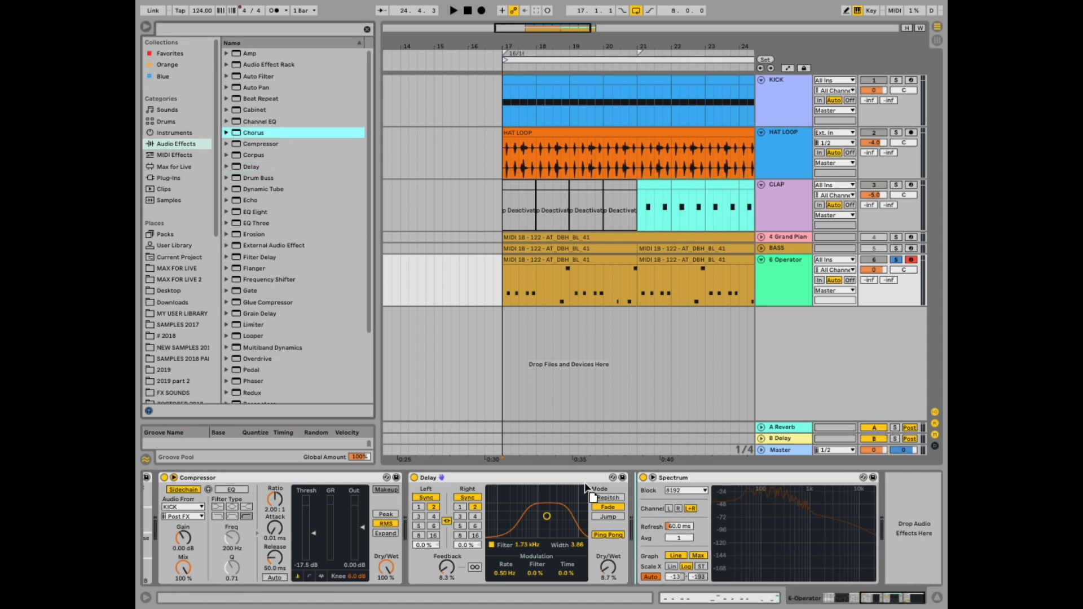
{"action": "left_click_drag", "start_coordinate": [669, 542], "coordinate": [667, 546]}
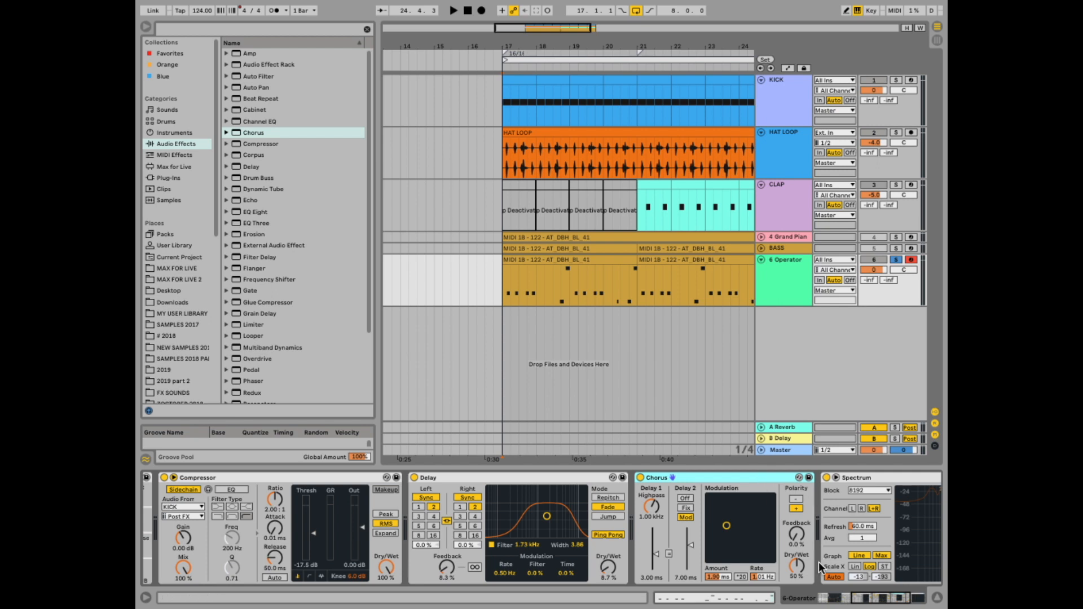
{"action": "key", "text": "space"}
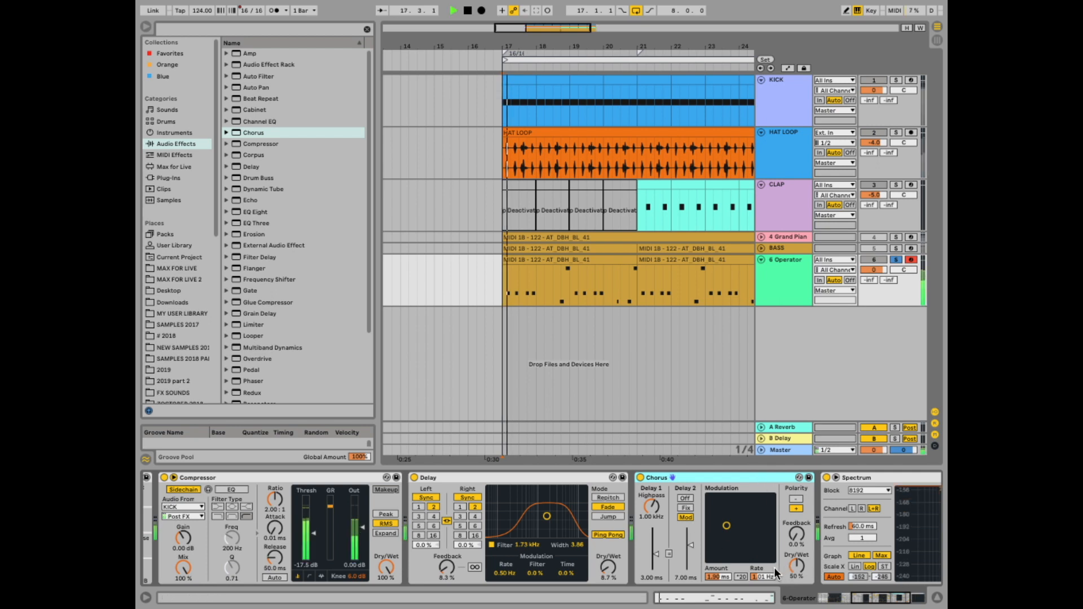
- Group the Chorus into an Audio Effect Rack
{"action": "left_click", "coordinate": [684, 475]}
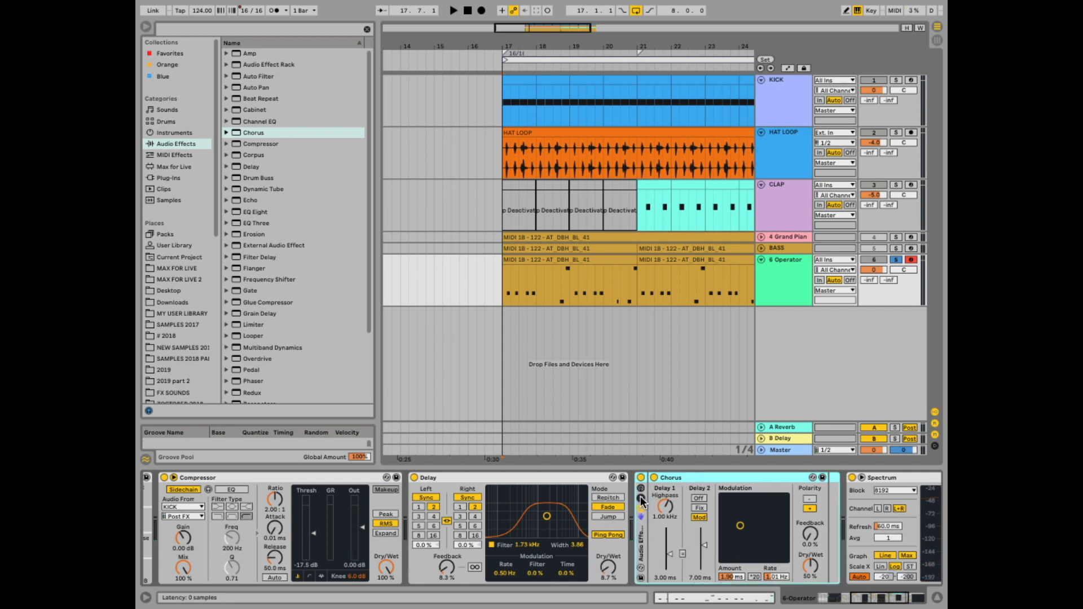
{"action": "key", "text": "ctrl+g"}
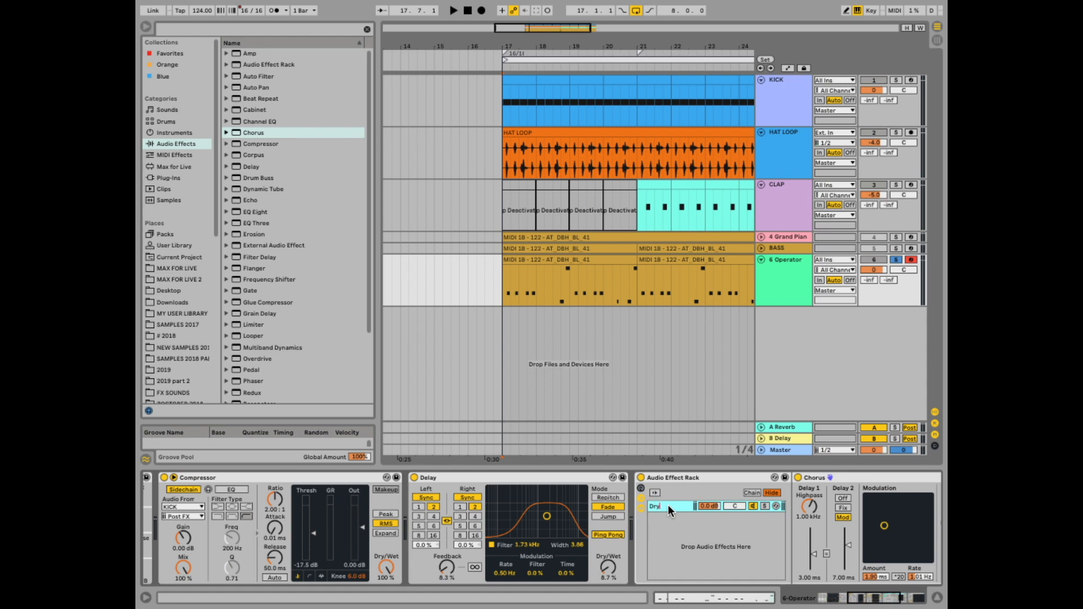
- Duplicate the rack's chain to make separate Dry and Wet chains
{"action": "right_click", "coordinate": [658, 506]}
{"action": "right_click", "coordinate": [662, 505]}
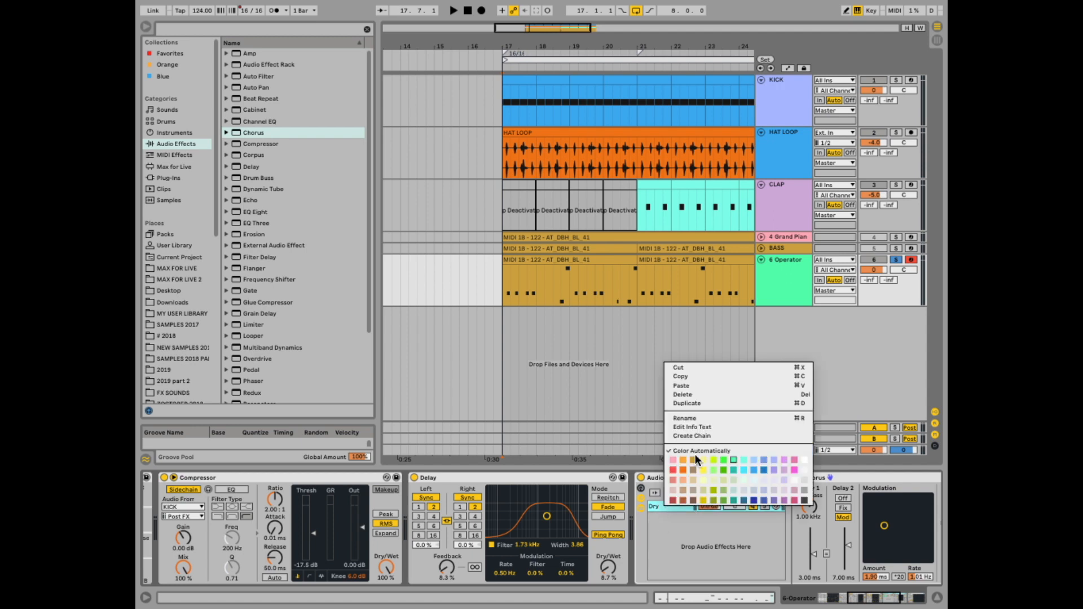
{"action": "left_click", "coordinate": [692, 402]}
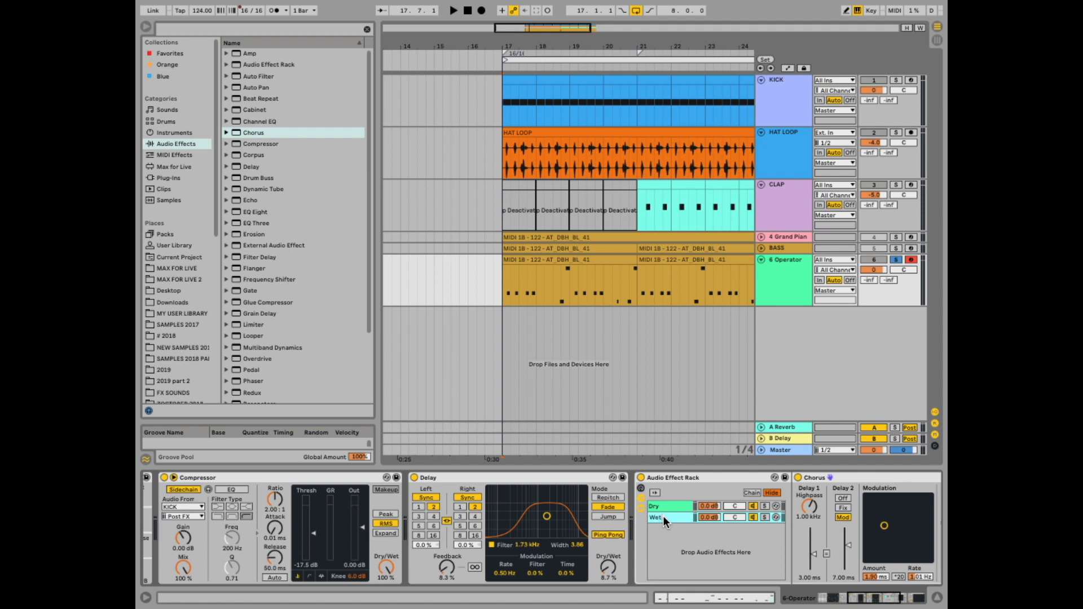
- Select the Wet chain and set its Chorus dry/wet to 100% while playing
{"action": "left_click_drag", "start_coordinate": [876, 600], "coordinate": [893, 599]}
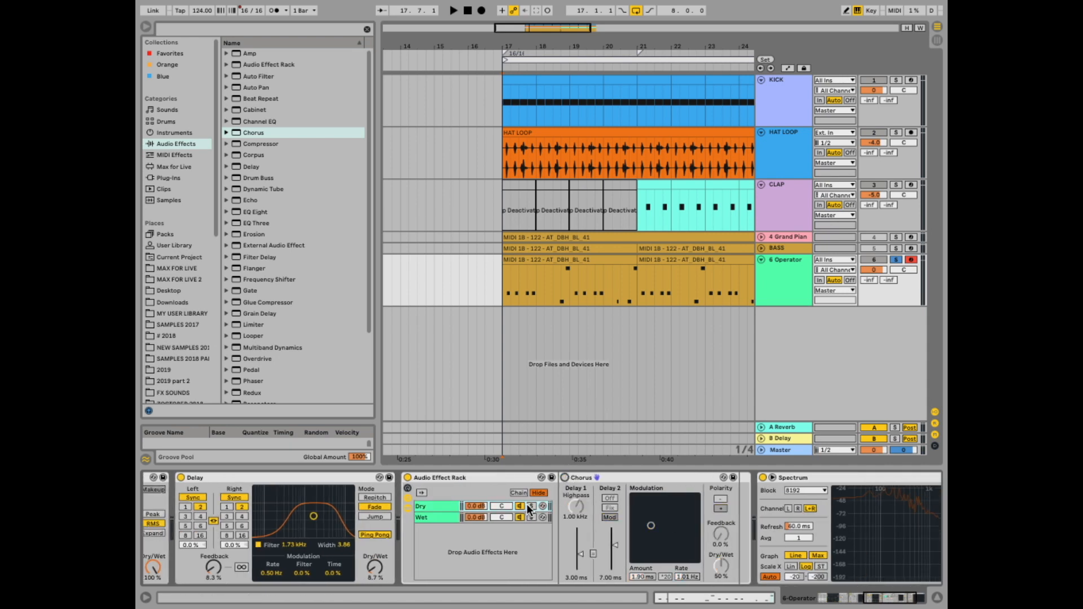
{"action": "left_click", "coordinate": [438, 518]}
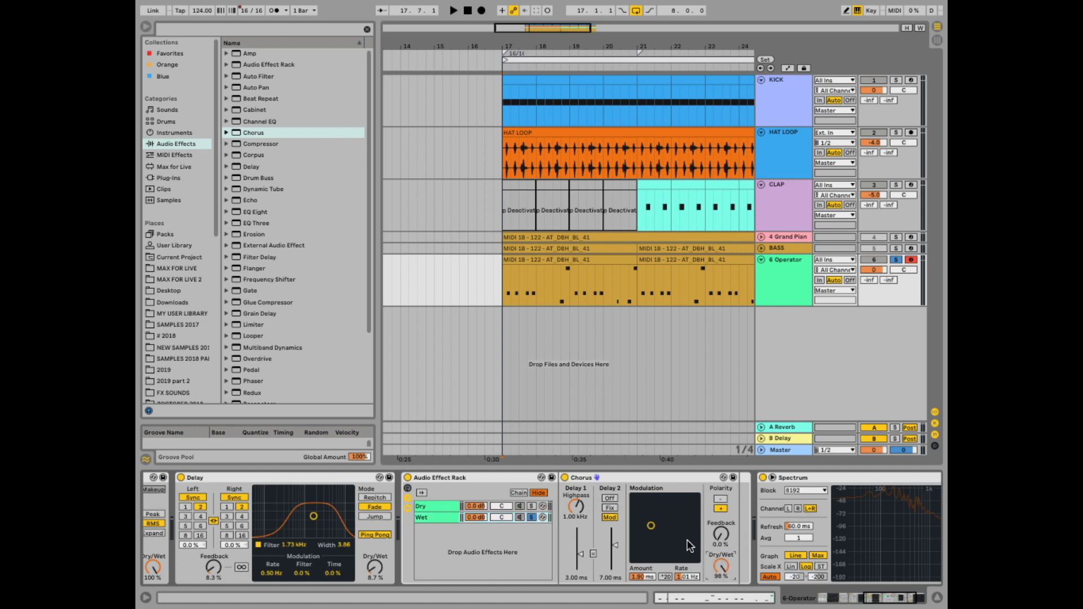
{"action": "key", "text": "space"}
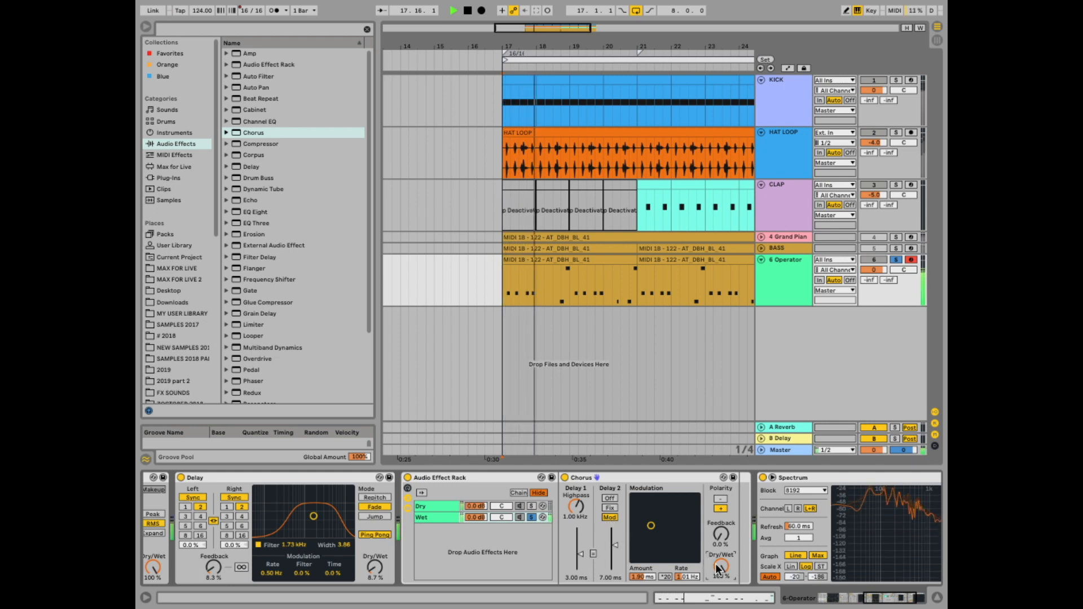
- Set the Chorus Delay 1 time to 70.6 ms and reshape its modulation amount and rate
{"action": "left_click_drag", "start_coordinate": [575, 513], "coordinate": [576, 532]}
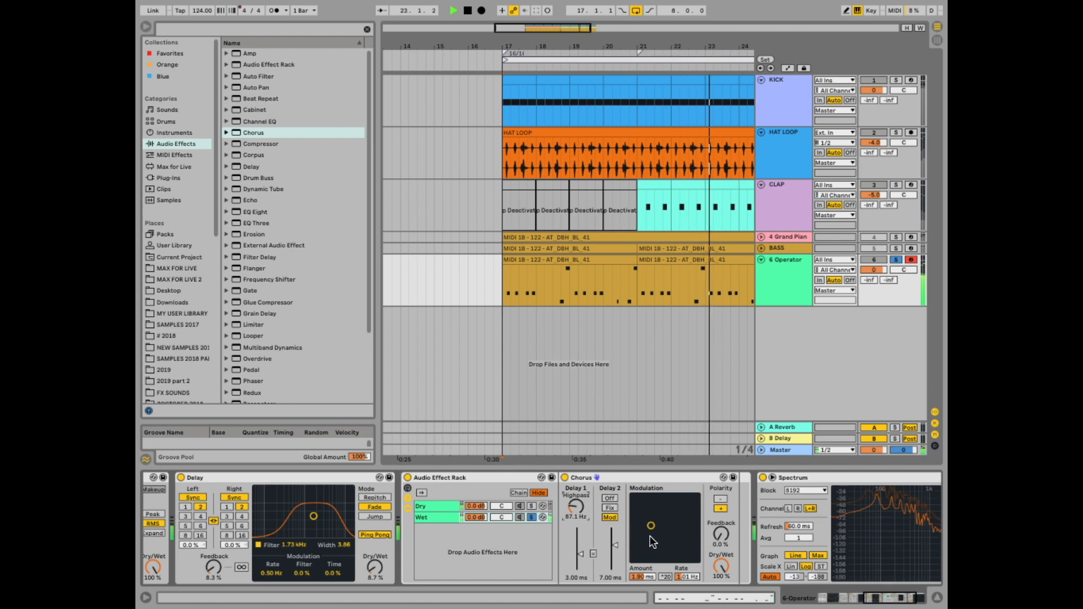
{"action": "left_click_drag", "start_coordinate": [573, 510], "coordinate": [573, 521]}
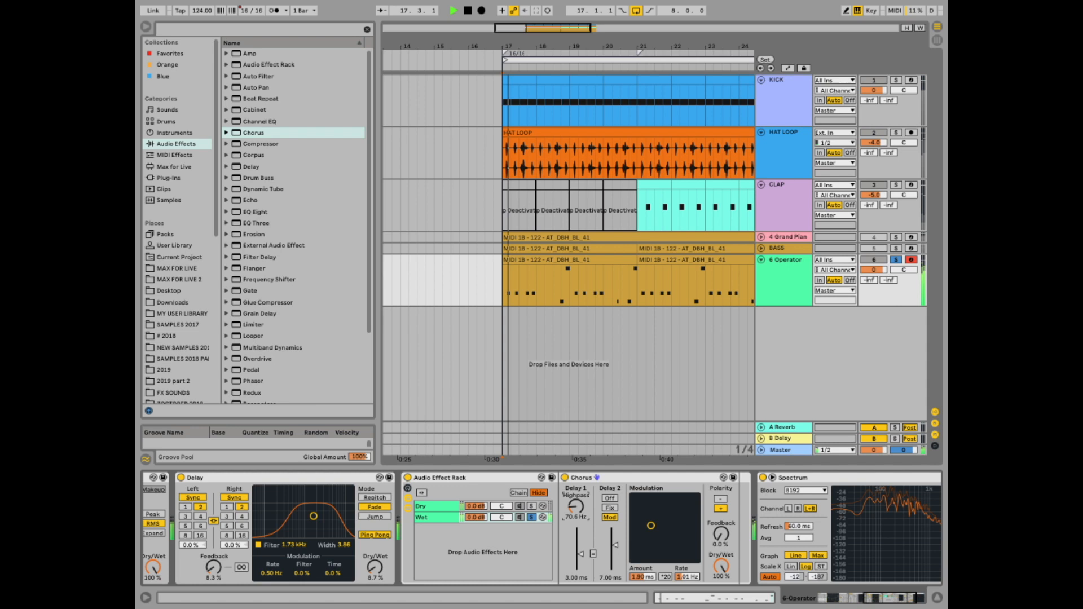
{"action": "left_click_drag", "start_coordinate": [651, 526], "coordinate": [668, 538]}
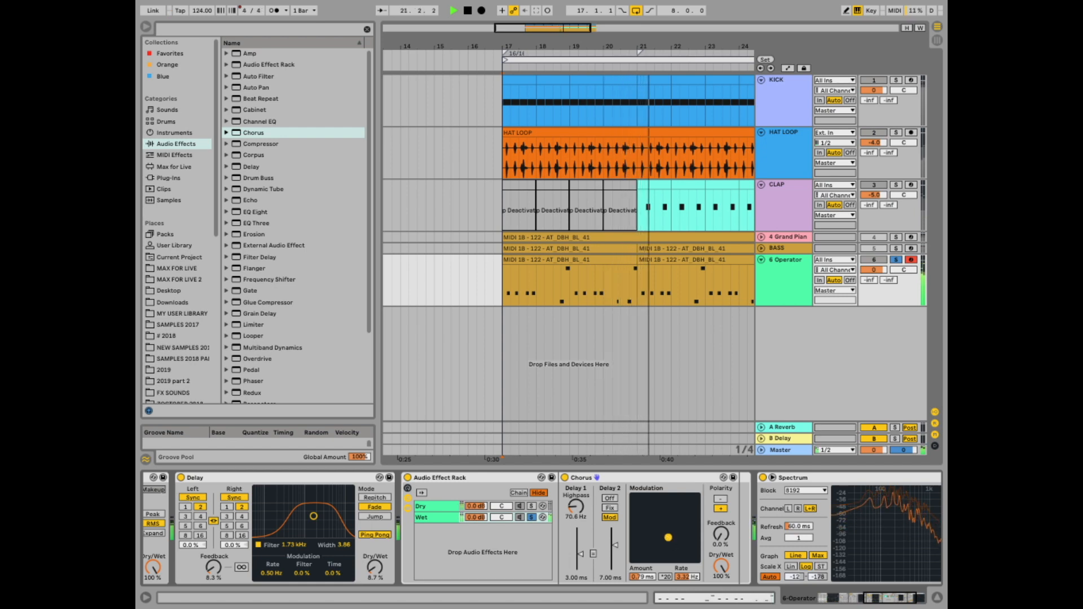
{"action": "left_click_drag", "start_coordinate": [668, 537], "coordinate": [665, 539]}
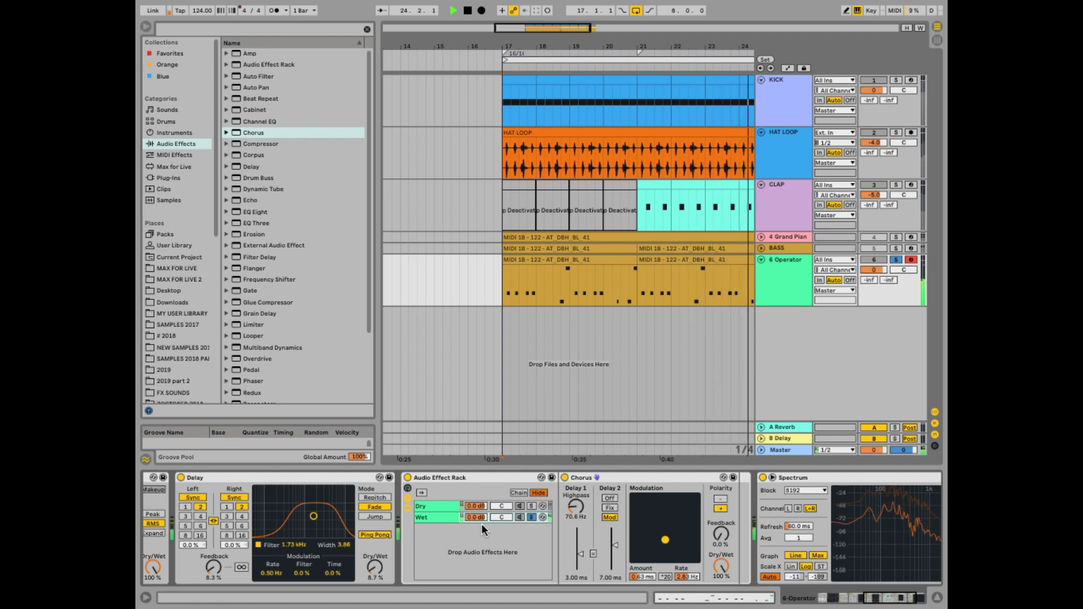
- Lower the Wet chain's volume to about -5 dB while playing back the loop
{"action": "left_click", "coordinate": [531, 517]}
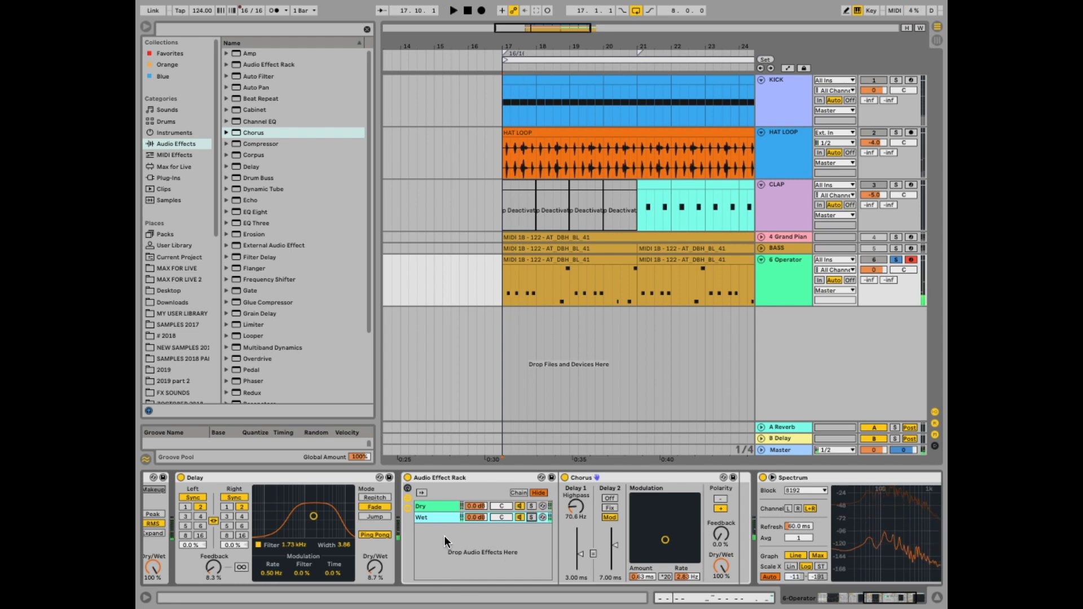
{"action": "key", "text": "space"}
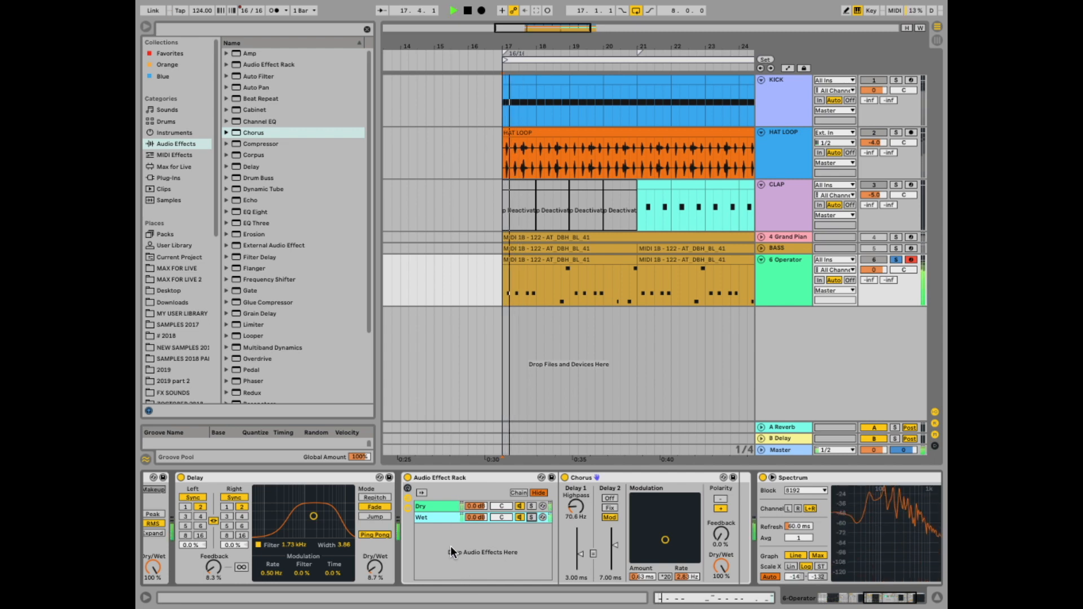
{"action": "left_click_drag", "start_coordinate": [472, 517], "coordinate": [472, 558]}
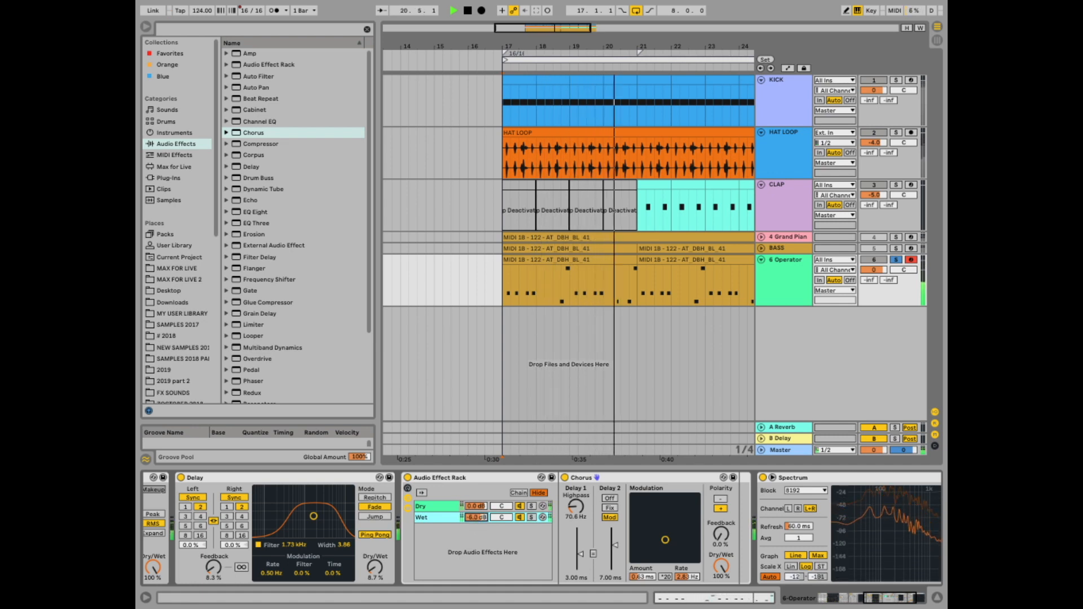
{"action": "left_click_drag", "start_coordinate": [475, 519], "coordinate": [475, 514]}
{"action": "key", "text": "space"}
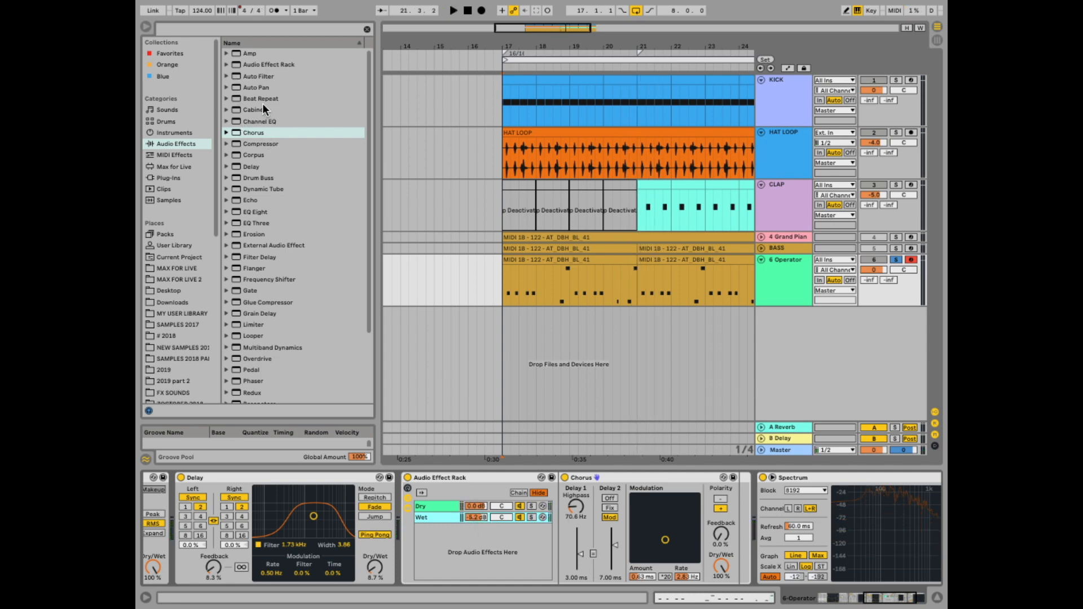
- Add an EQ Eight to the Wet chain and move it in front of the Chorus
{"action": "left_click_drag", "start_coordinate": [239, 211], "coordinate": [448, 514]}
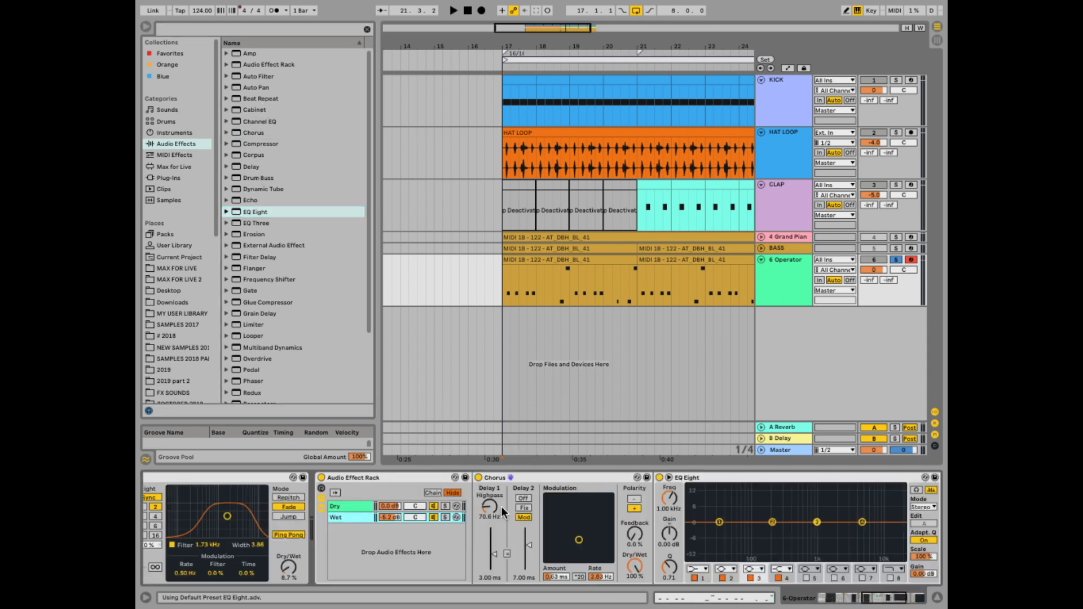
{"action": "left_click_drag", "start_coordinate": [773, 476], "coordinate": [500, 503]}
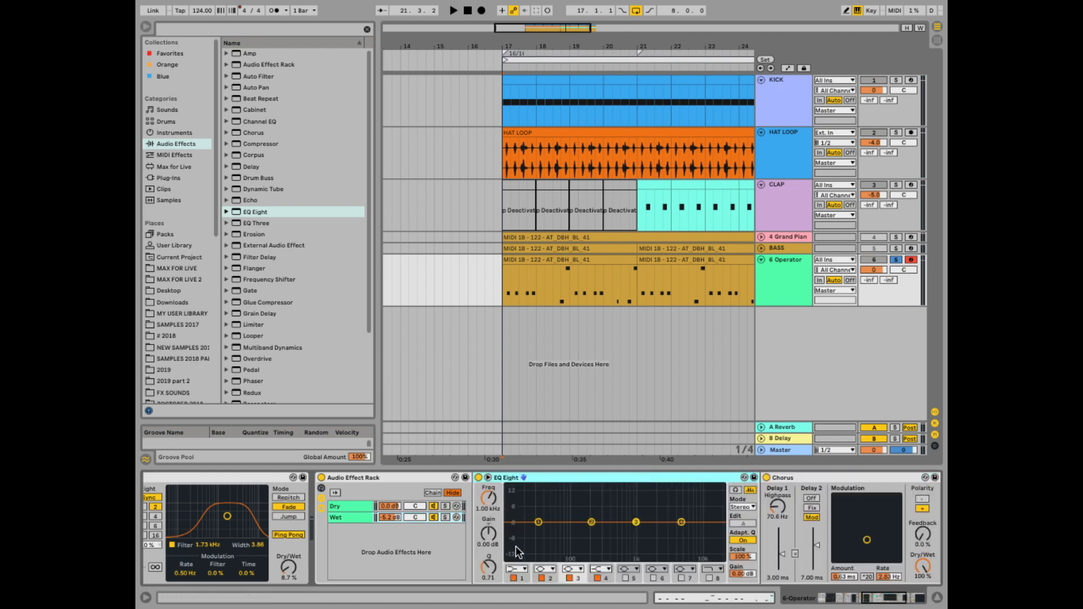
- Solo the Wet chain and set EQ band 1 to a low-cut filter at about 188 Hz while playing
{"action": "left_click", "coordinate": [514, 569]}
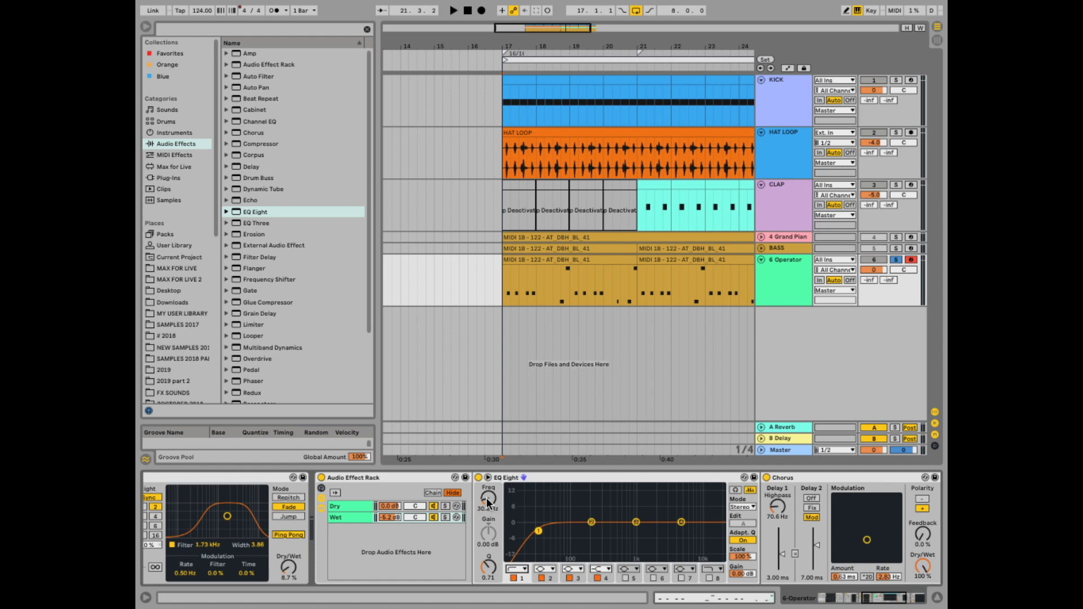
{"action": "left_click", "coordinate": [445, 517]}
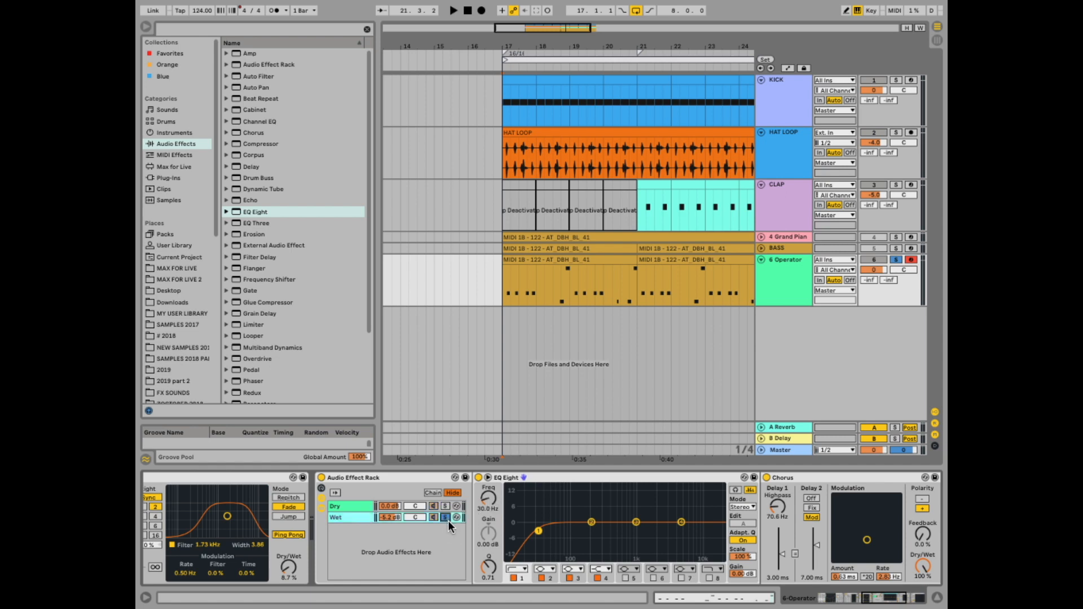
{"action": "key", "text": "space"}
{"action": "left_click_drag", "start_coordinate": [489, 499], "coordinate": [489, 473]}
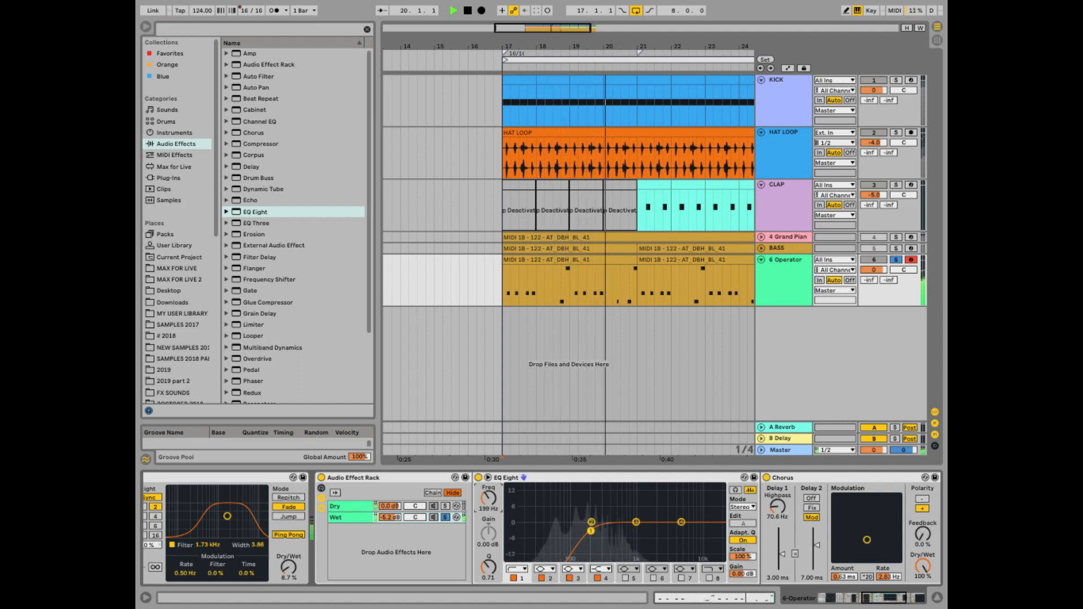
{"action": "left_click_drag", "start_coordinate": [488, 472], "coordinate": [488, 473]}
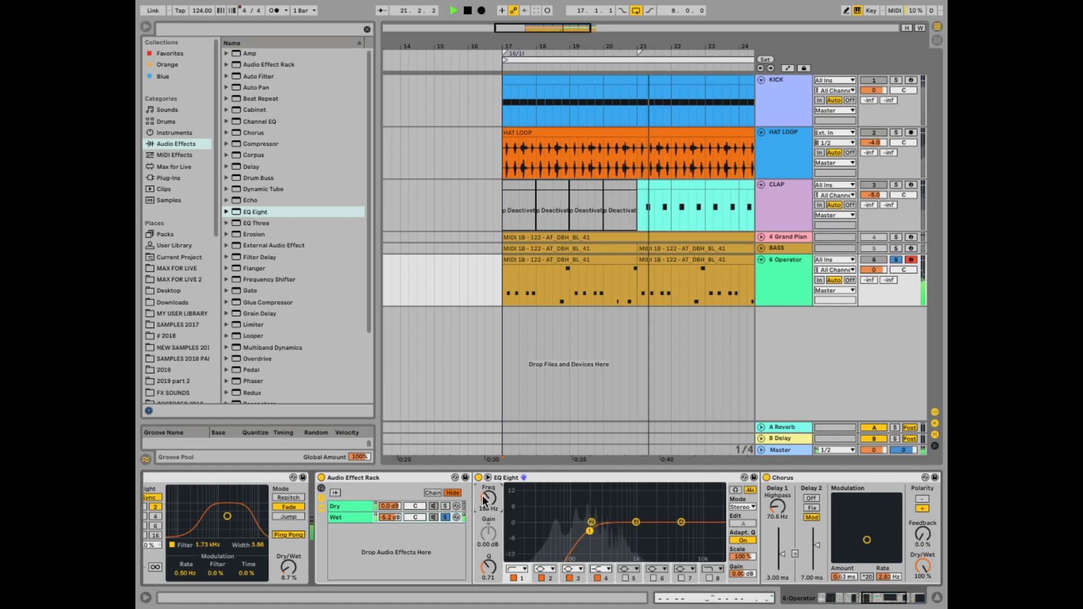
- Unsolo the Wet chain, set its volume to about -6.5 dB, and toggle the chain on and off to compare
{"action": "left_click", "coordinate": [447, 516]}
{"action": "left_click", "coordinate": [445, 517]}
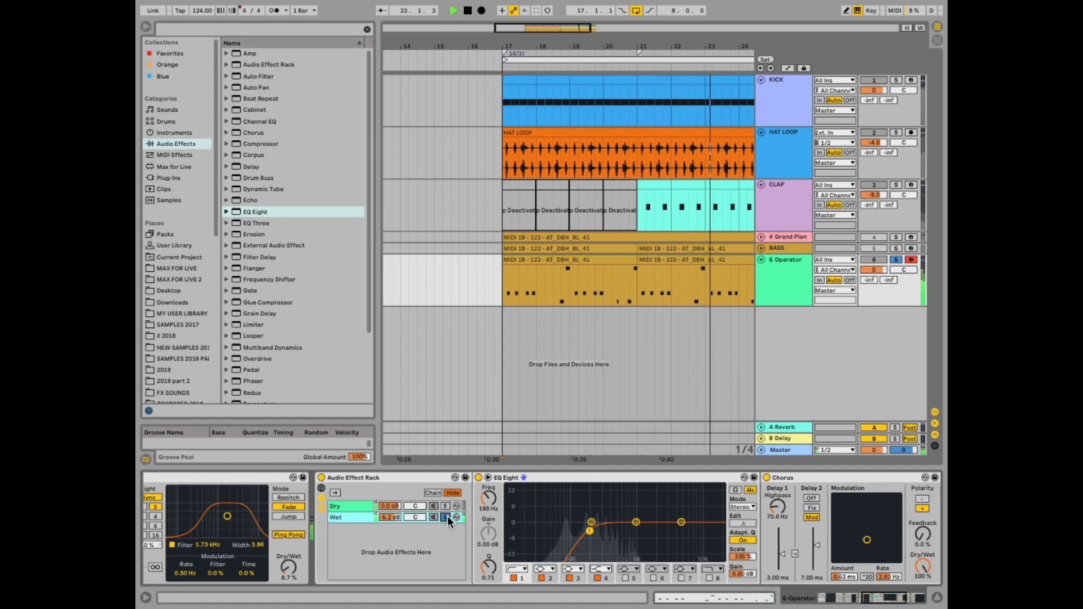
{"action": "left_click_drag", "start_coordinate": [393, 515], "coordinate": [404, 520]}
{"action": "left_click", "coordinate": [434, 517]}
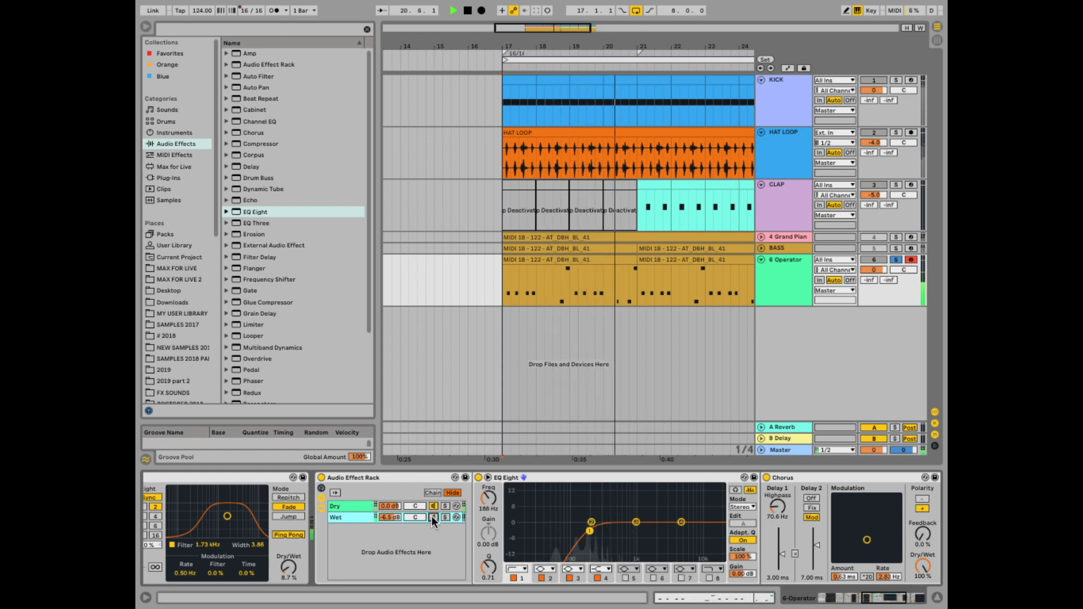
{"action": "left_click", "coordinate": [433, 517]}
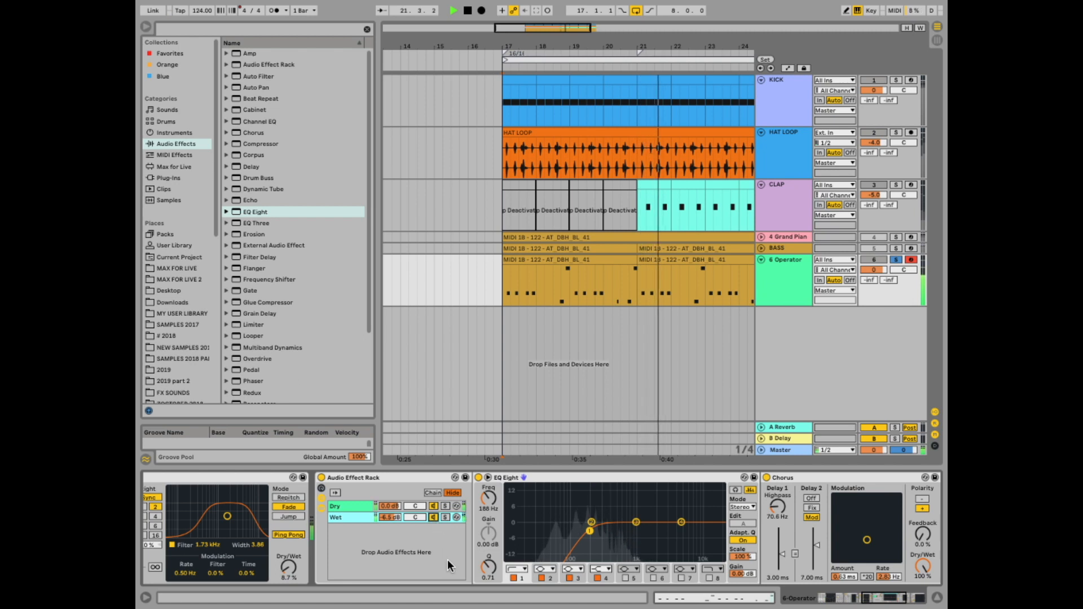
{"action": "left_click", "coordinate": [391, 517]}
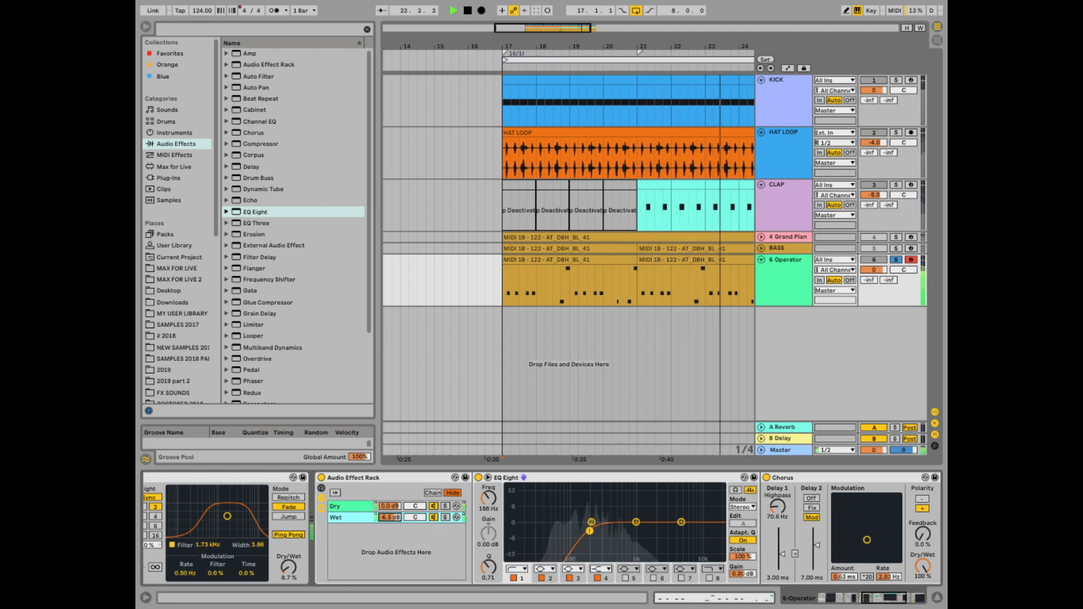
{"action": "key", "text": "space"}
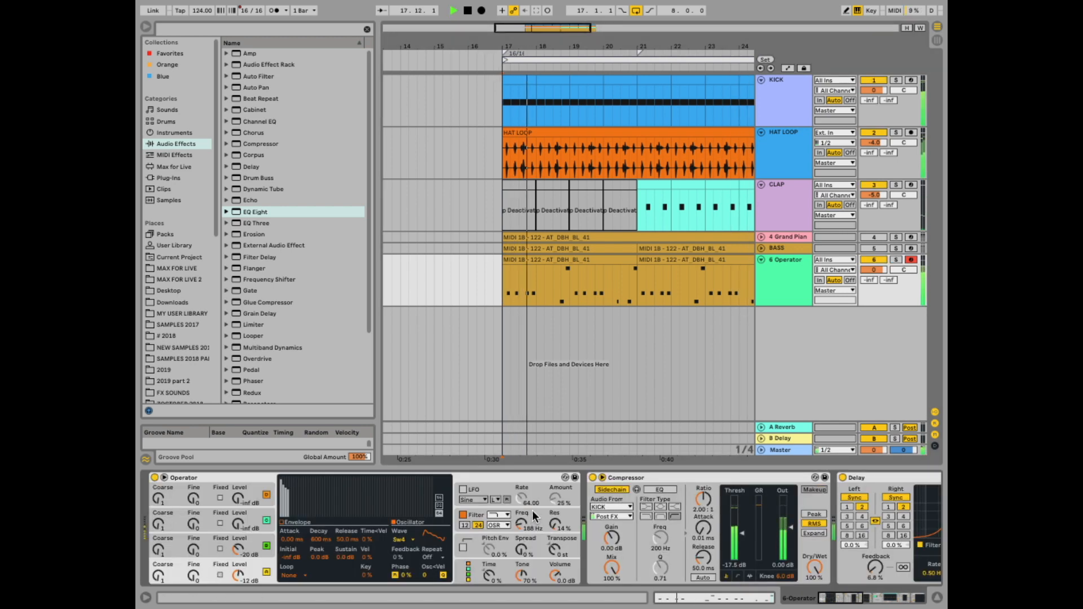
- Lower the Operator filter resonance to 7.9% and show its filter envelope
{"action": "left_click_drag", "start_coordinate": [568, 524], "coordinate": [567, 534]}
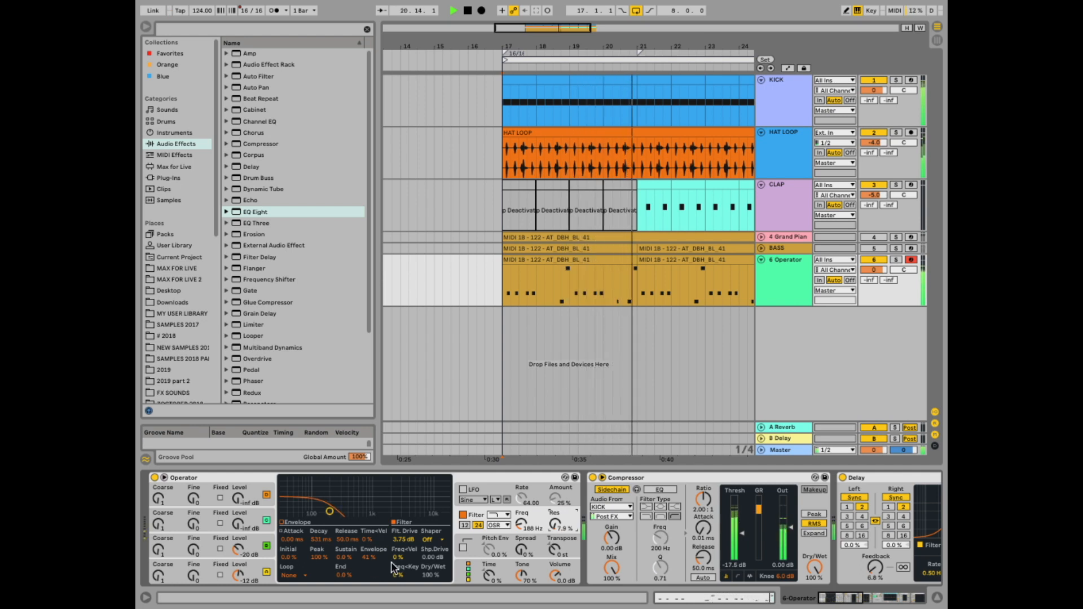
{"action": "left_click", "coordinate": [369, 557]}
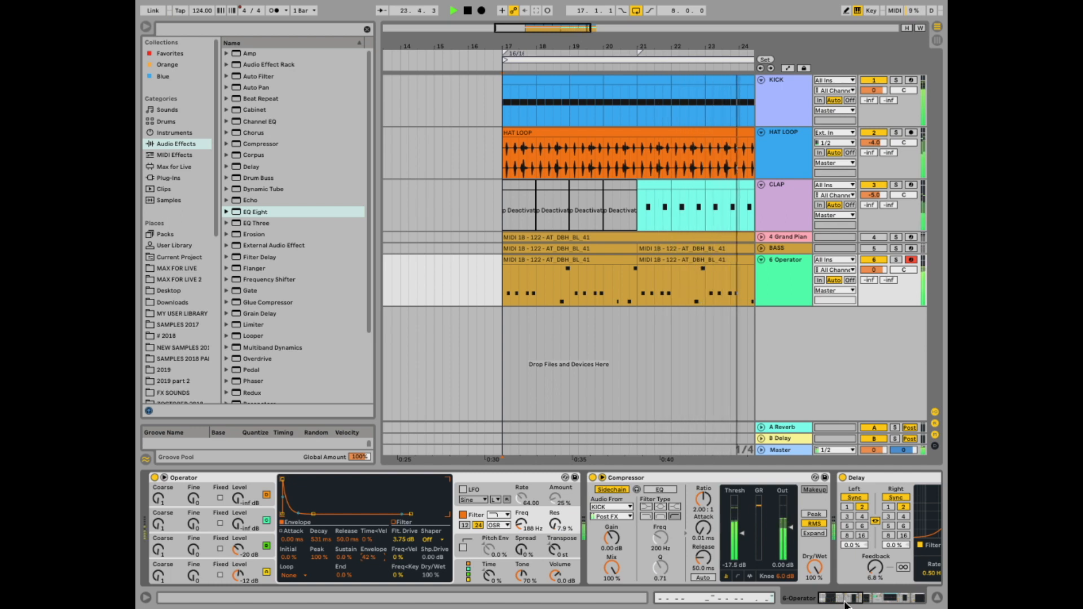
- Set the ping-pong Delay's dry/wet to 15% and lower its feedback
{"action": "left_click", "coordinate": [870, 602]}
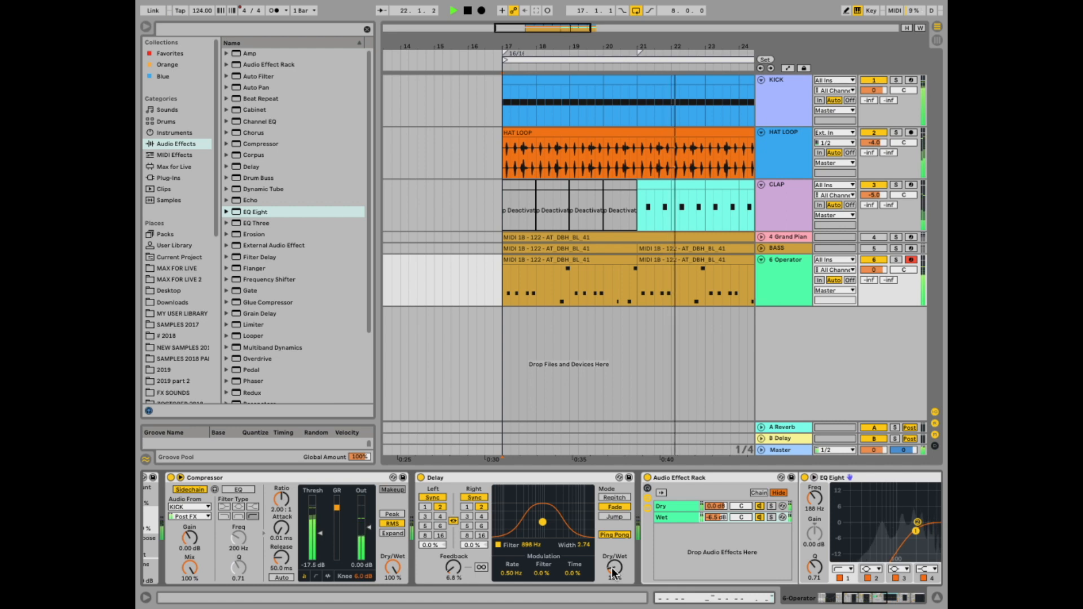
{"action": "left_click_drag", "start_coordinate": [614, 567], "coordinate": [614, 569]}
{"action": "left_click_drag", "start_coordinate": [453, 567], "coordinate": [453, 584]}
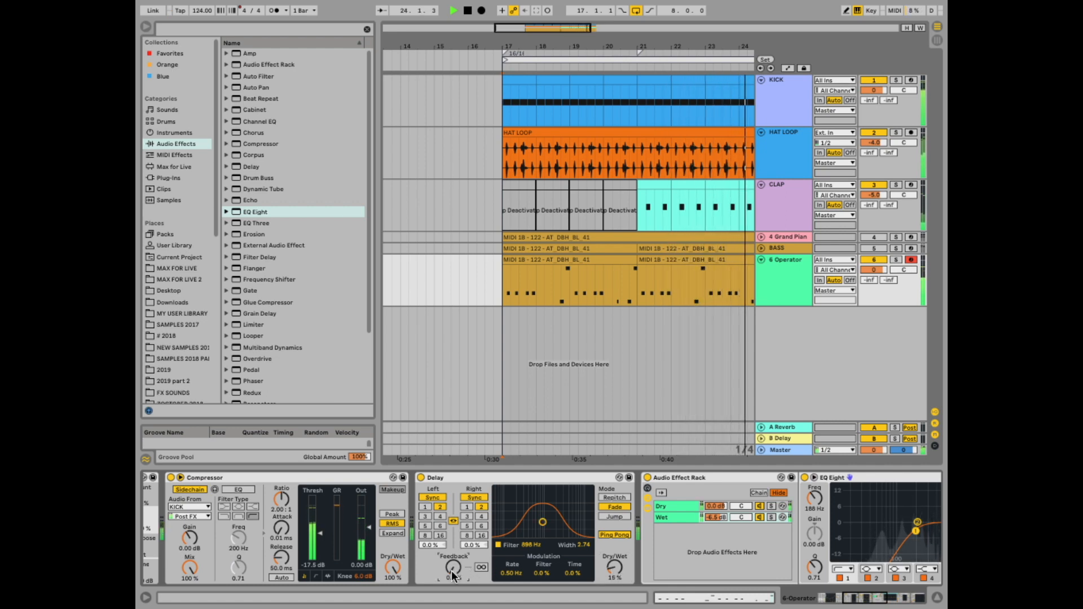